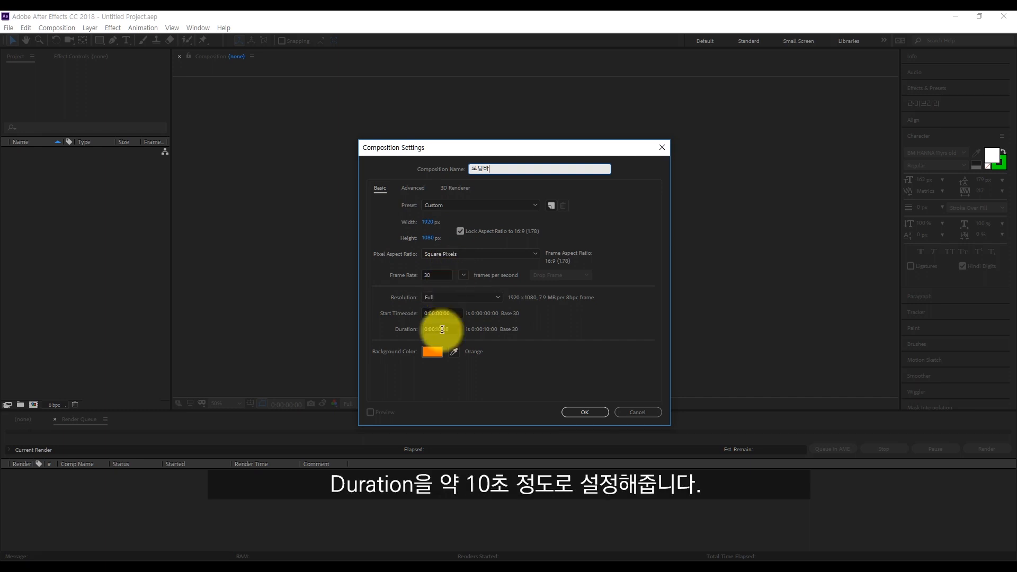
Step: Create the 10-second composition 로딩바 and add a text layer reading "Loading.." in it
click(576, 416)
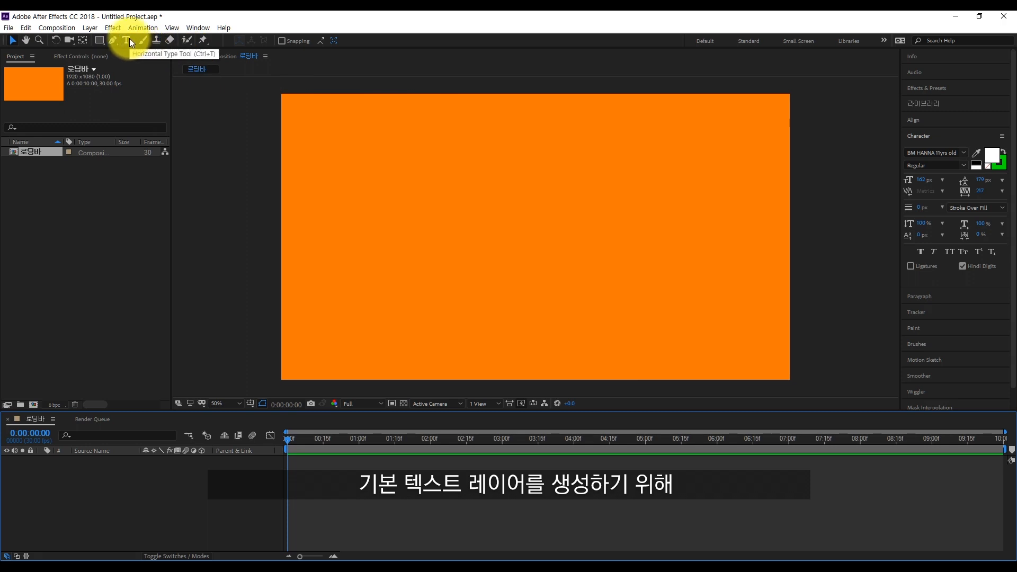
click(129, 39)
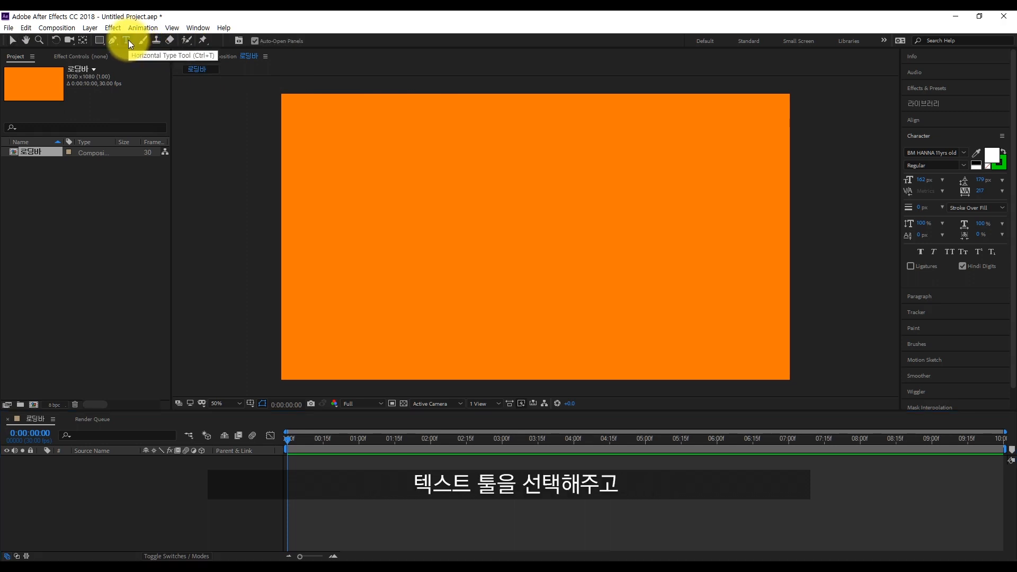
click(503, 221)
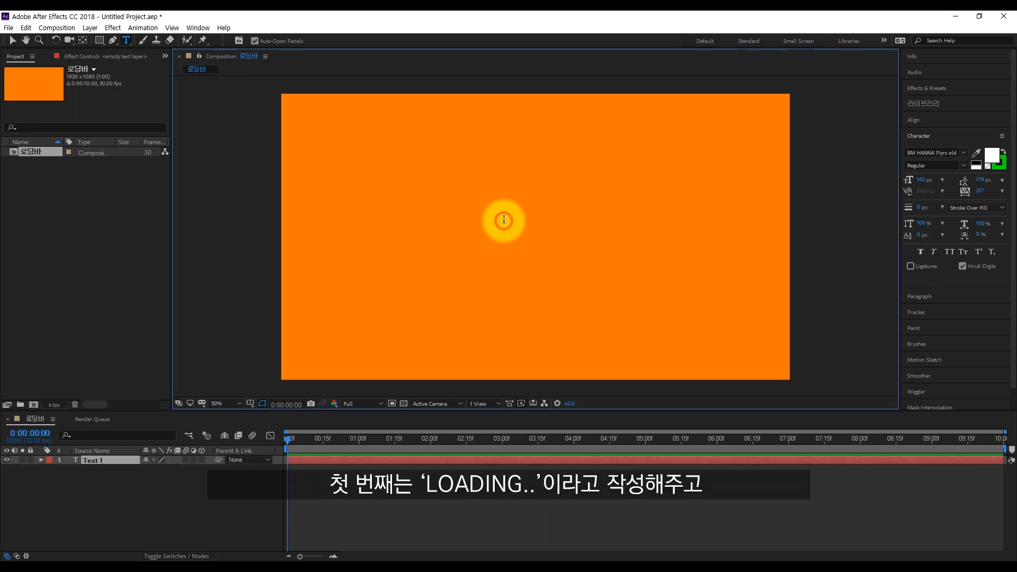
text(Loading..)
Step: Add a second text layer reading "100%" above the "Loading.." text
click(125, 41)
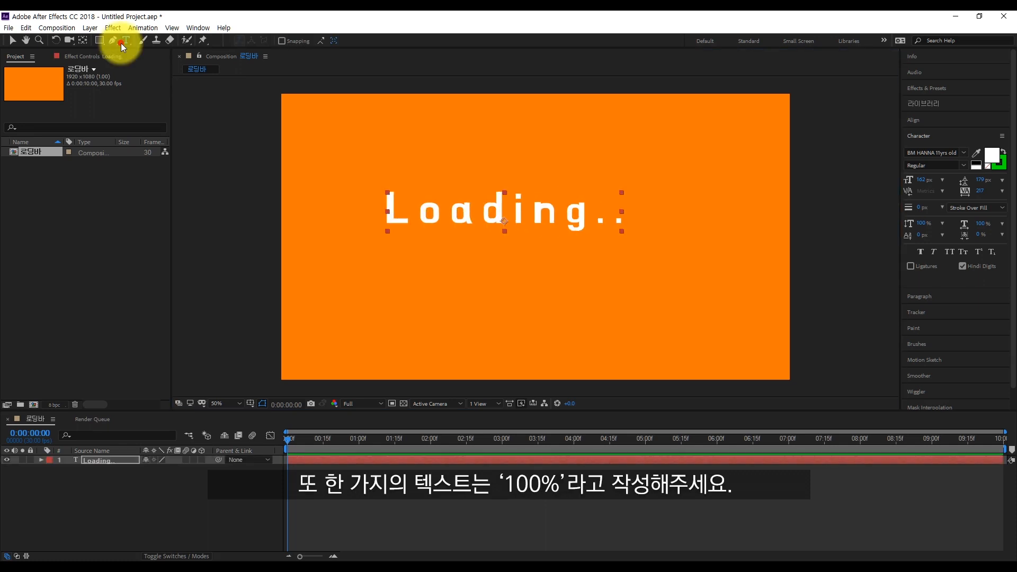
click(481, 146)
text(100%)
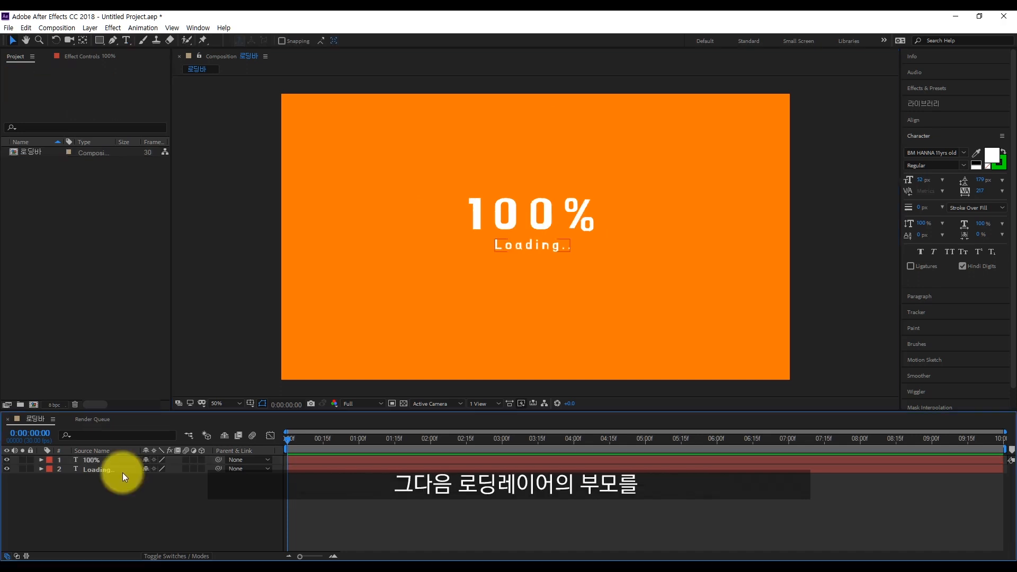
Step: Parent the "Loading.." layer to the "100%" layer and choose a different font for its text
click(121, 470)
click(246, 469)
click(246, 496)
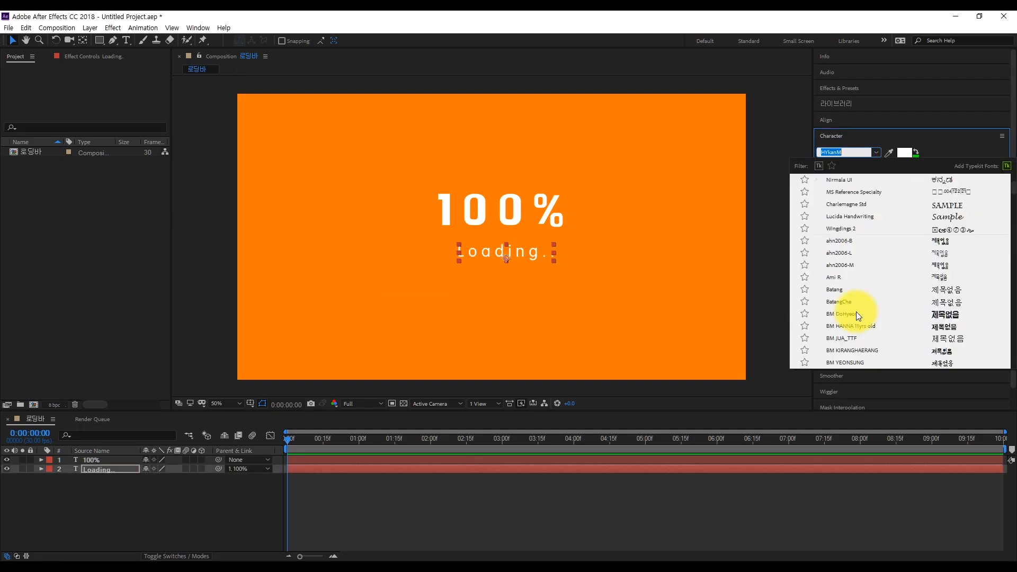
click(856, 312)
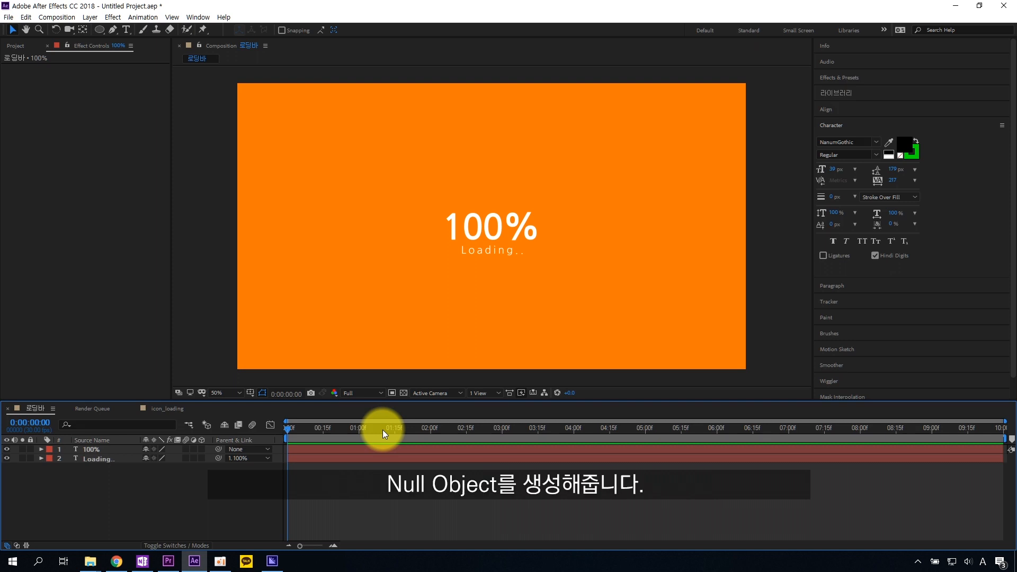
Step: Create a null object in the composition and rename its layer PERCENTAGE EFFECT
right_click(189, 490)
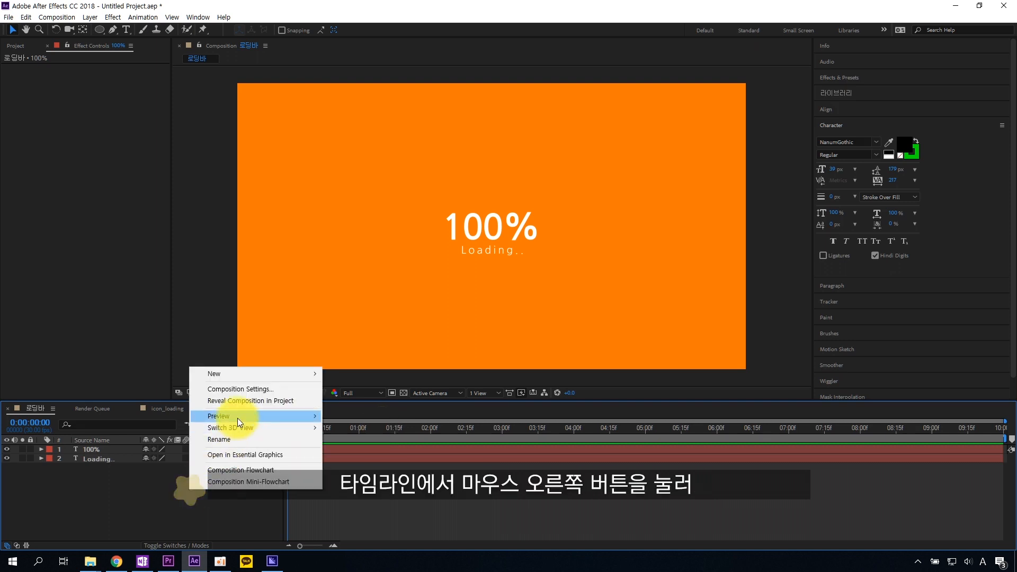
mouse_move(254, 374)
click(388, 448)
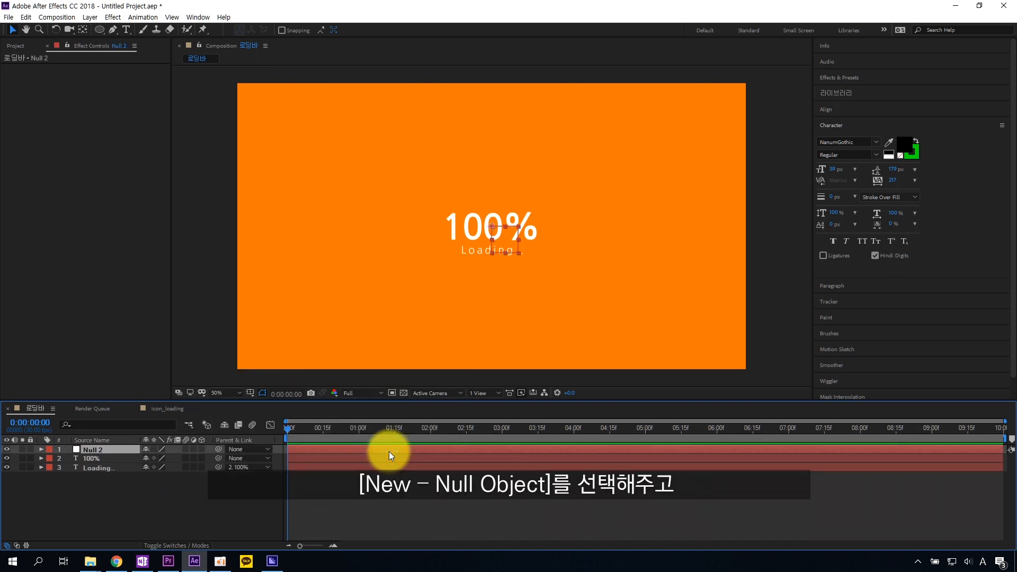
right_click(118, 450)
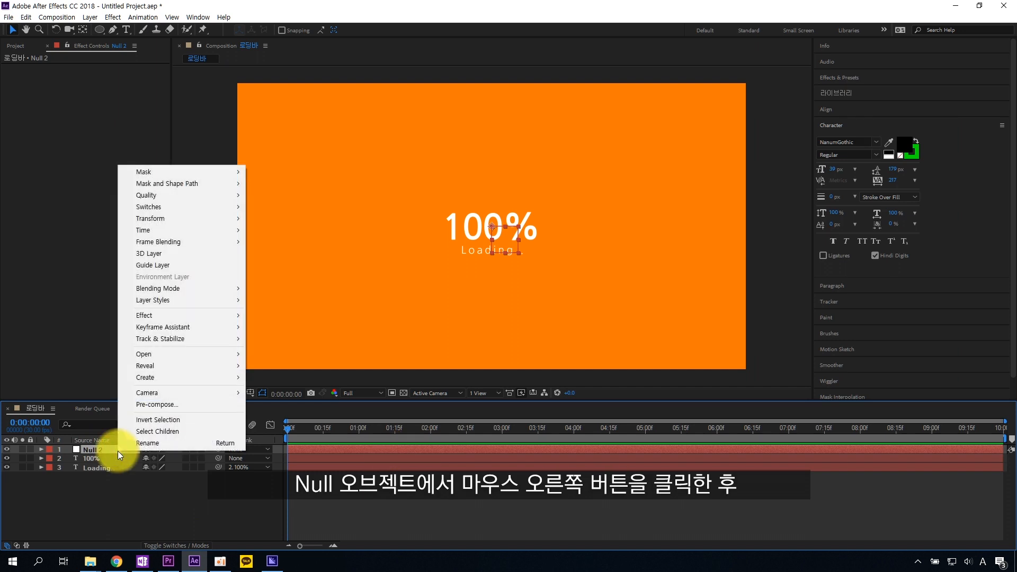
click(160, 442)
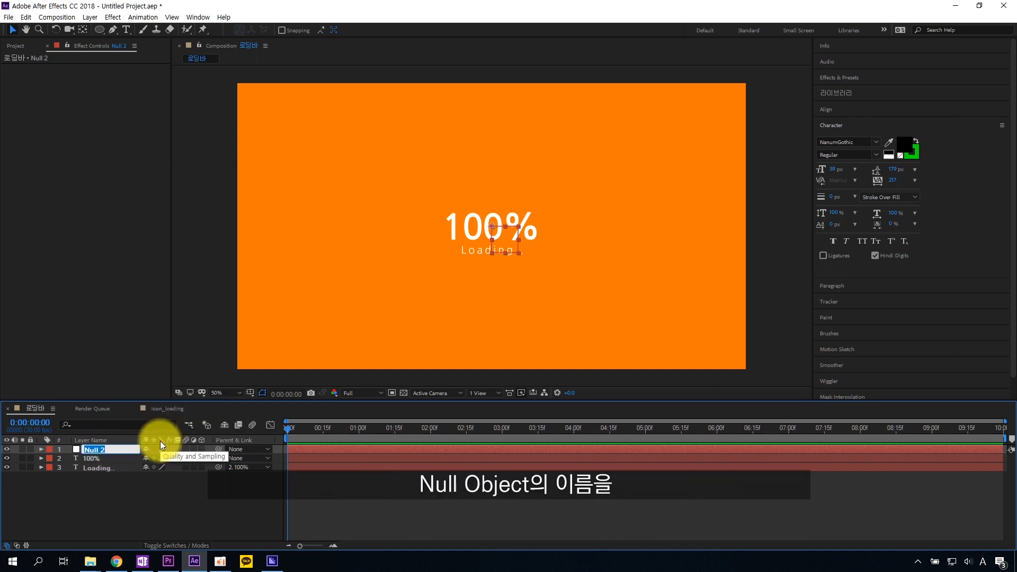
text(PERCENTA)
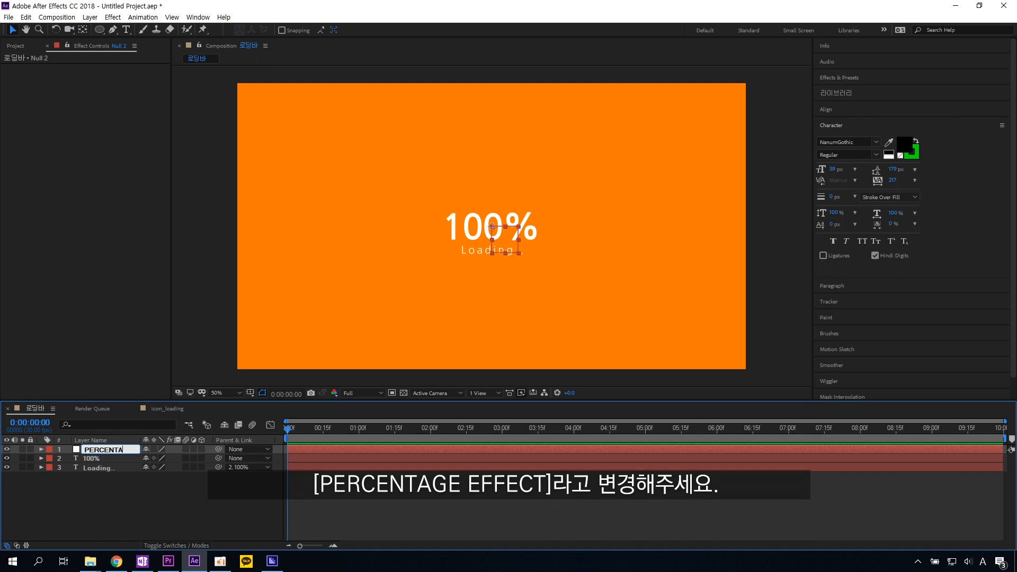
text(GE EFFECT)
key(Return)
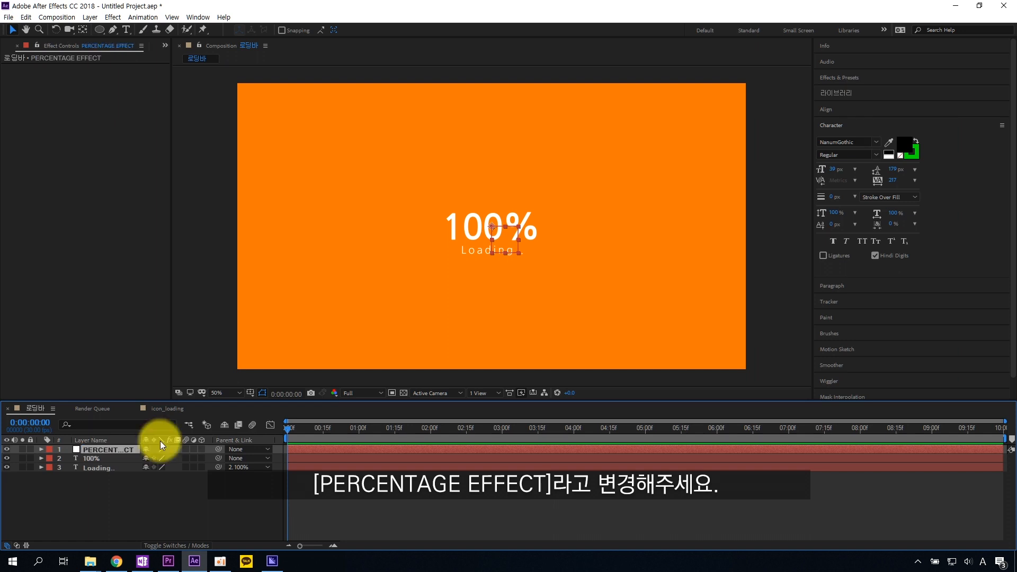
Step: Apply the Slider Control expression effect to the PERCENTAGE EFFECT null layer
click(161, 484)
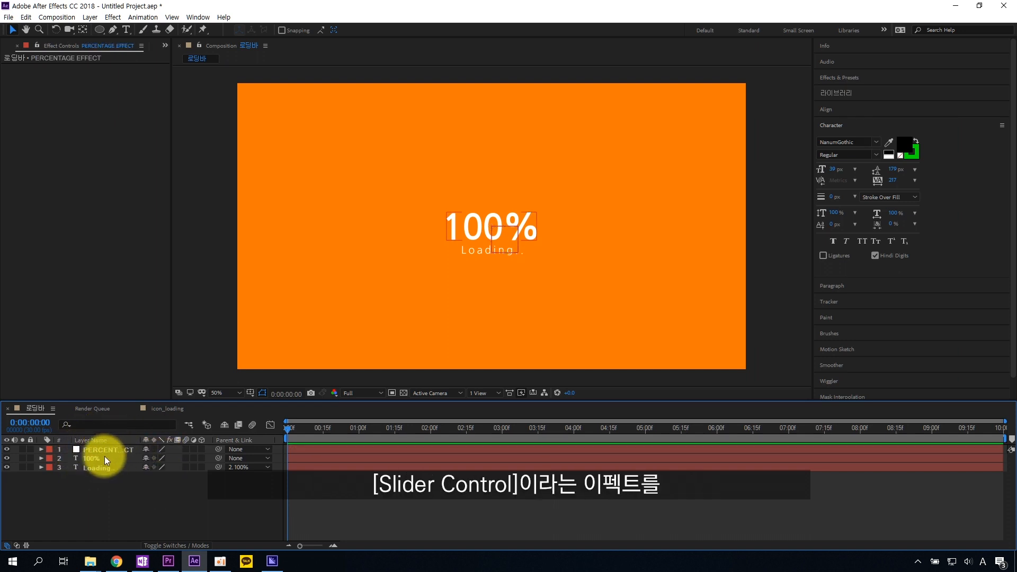
click(110, 449)
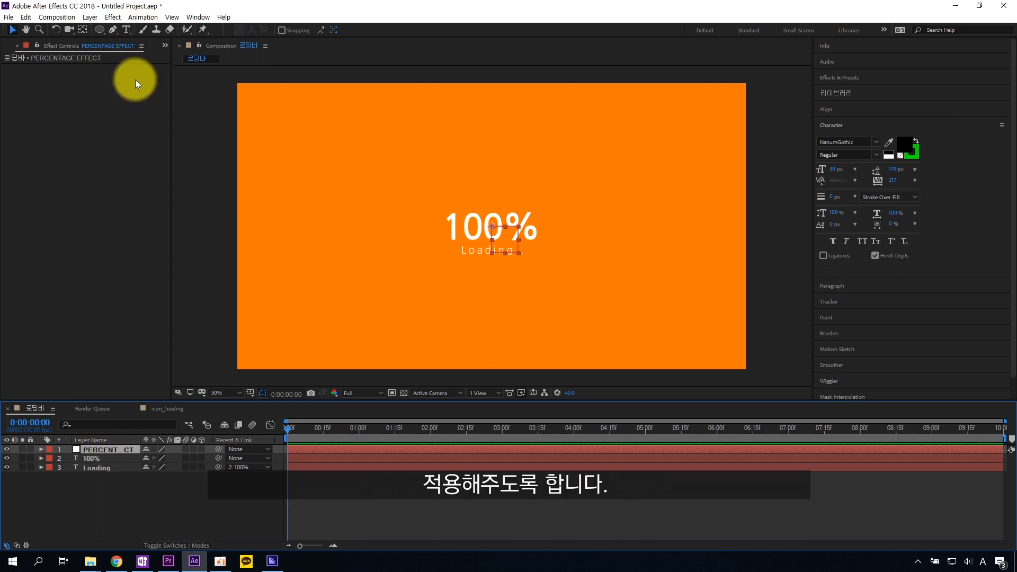
click(120, 478)
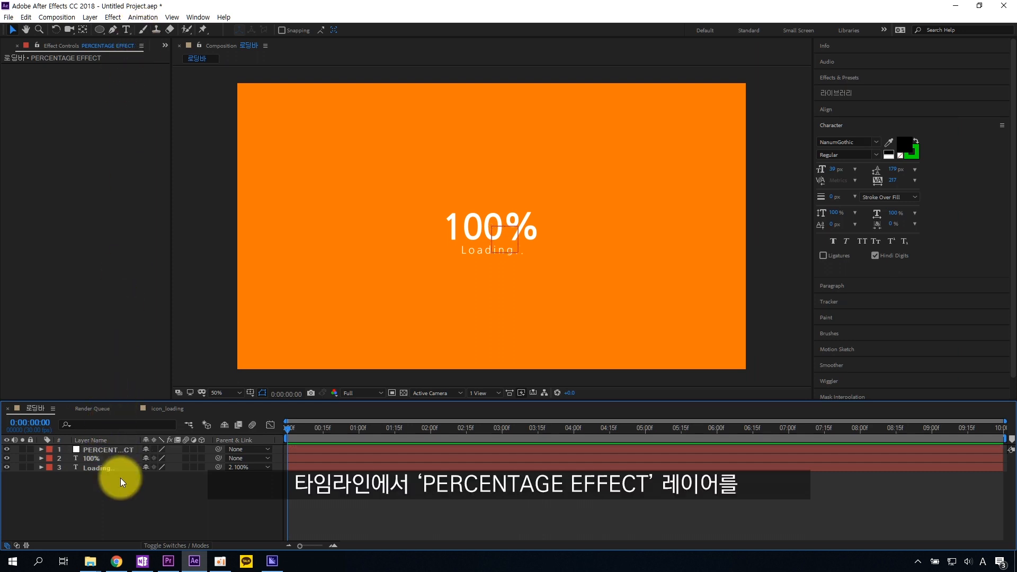
click(106, 449)
click(115, 17)
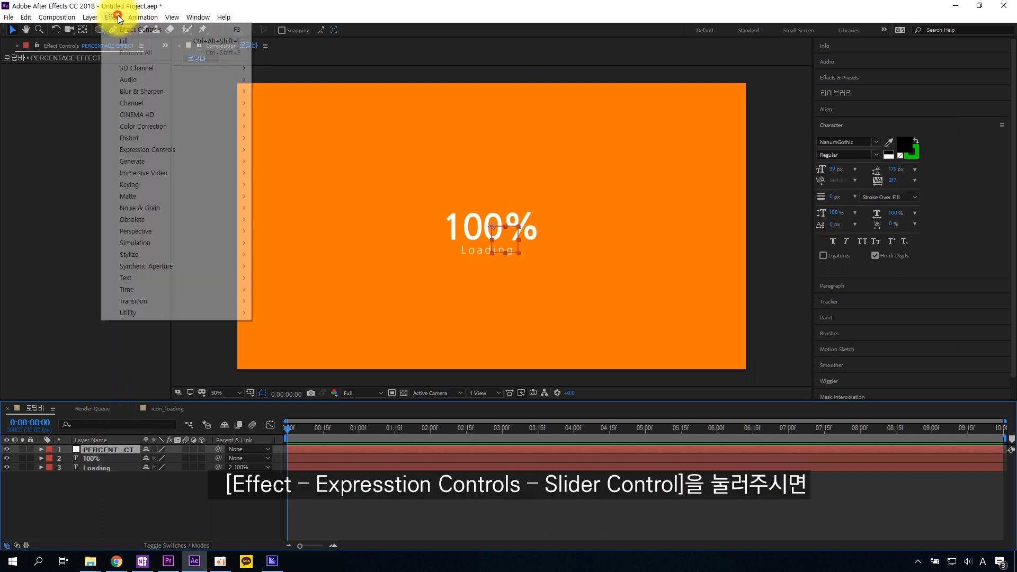
mouse_move(140, 152)
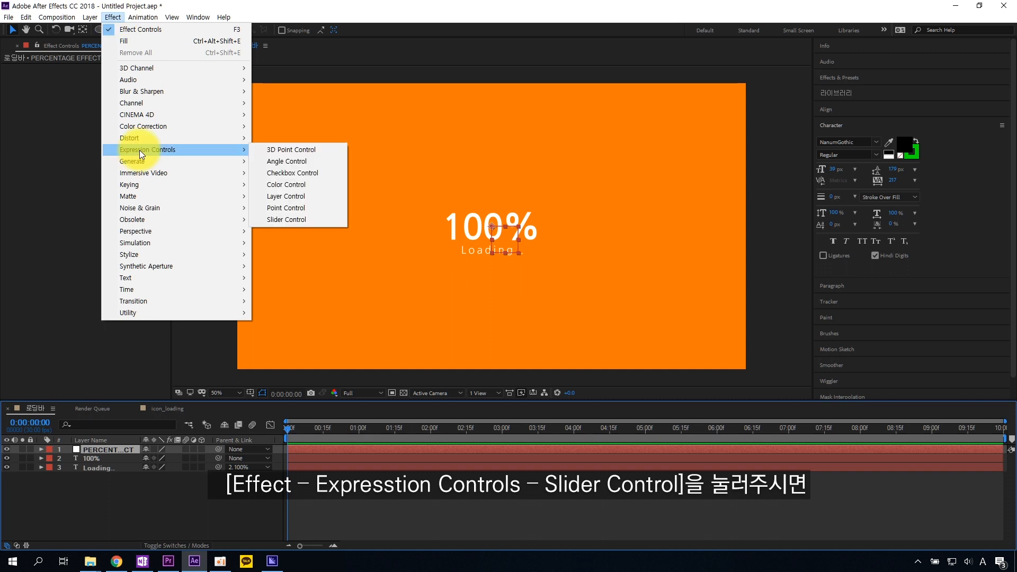
click(288, 219)
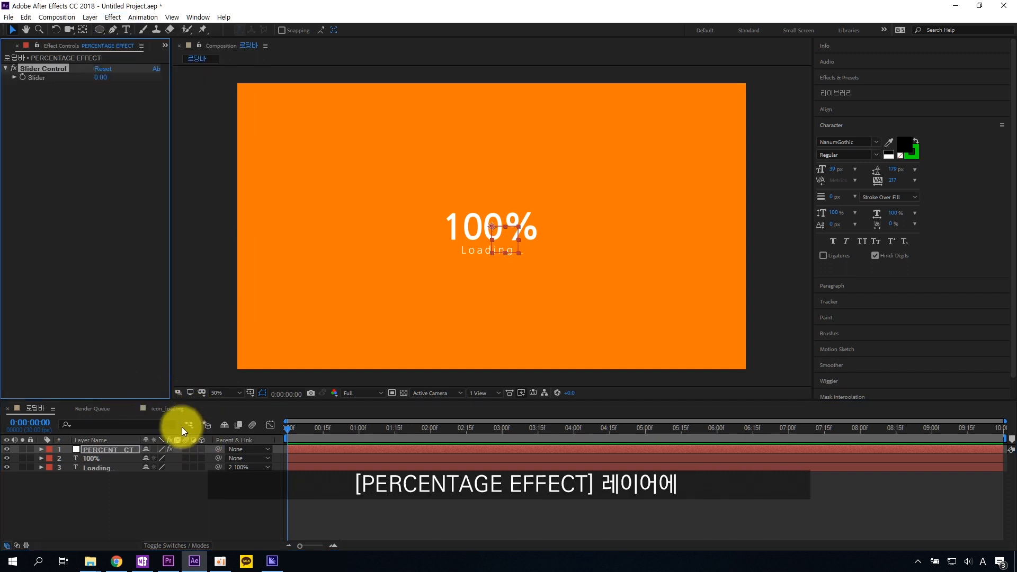
Step: Rename the null layer's Slider Control effect PERCENTAGE, collapse the layer's properties and hide the layer
click(42, 449)
click(50, 460)
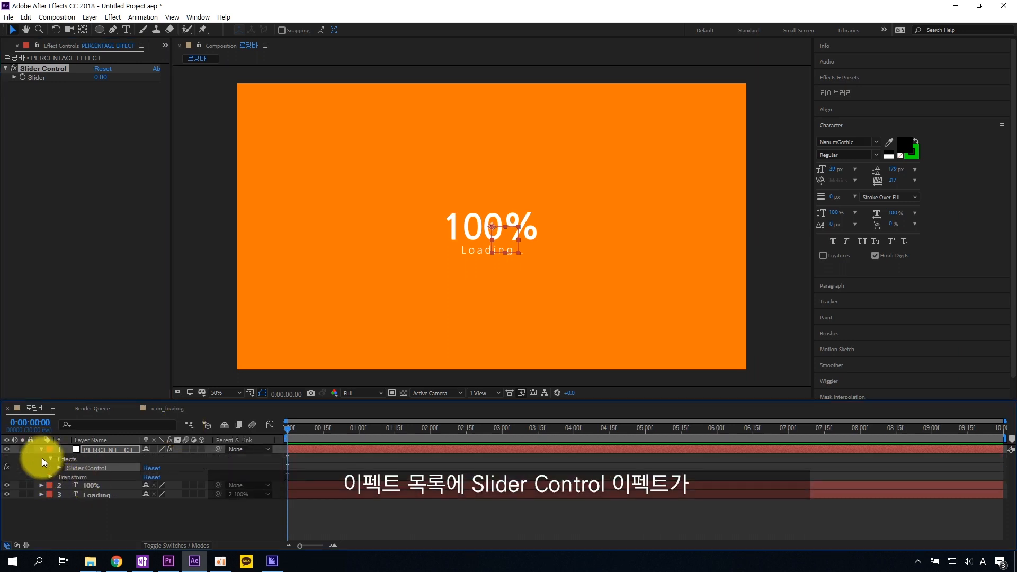
right_click(86, 467)
click(104, 417)
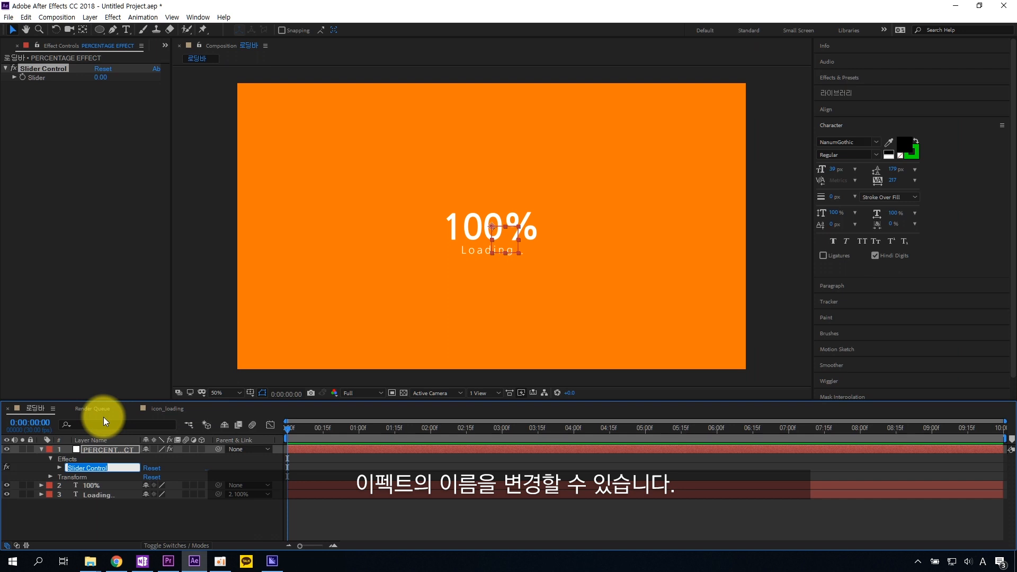
text(PERCENTA)
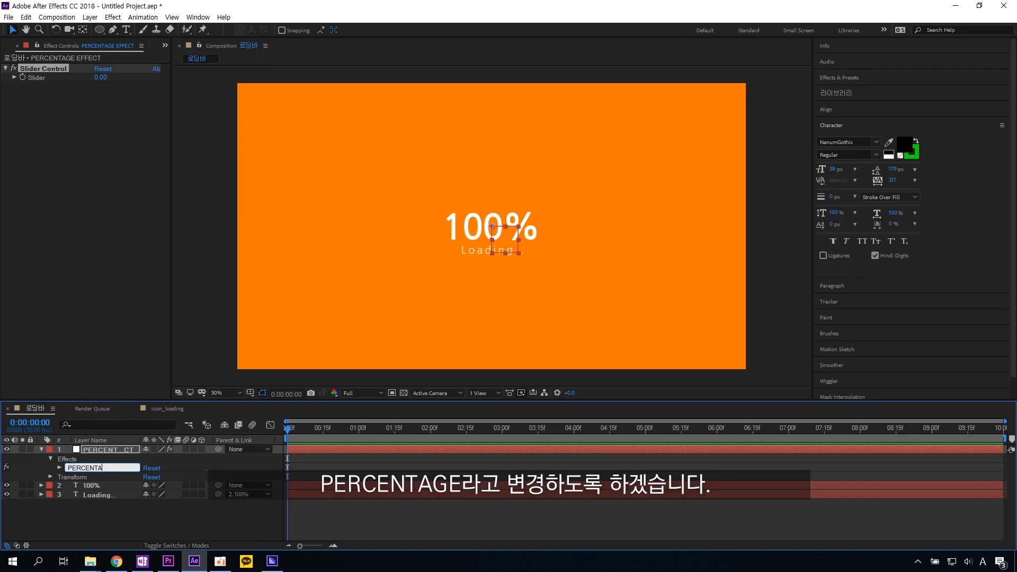
text(GE)
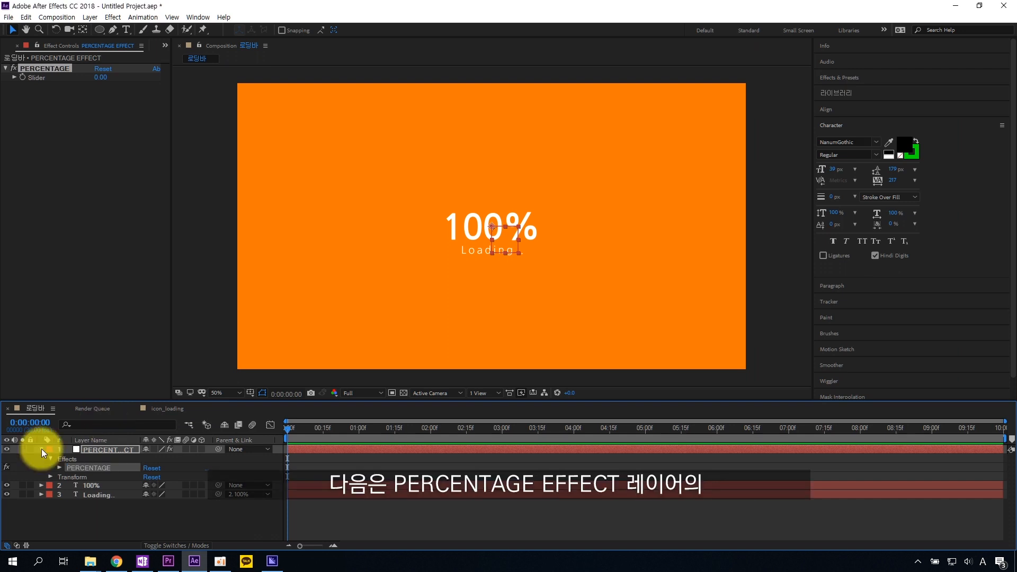
click(42, 449)
click(8, 451)
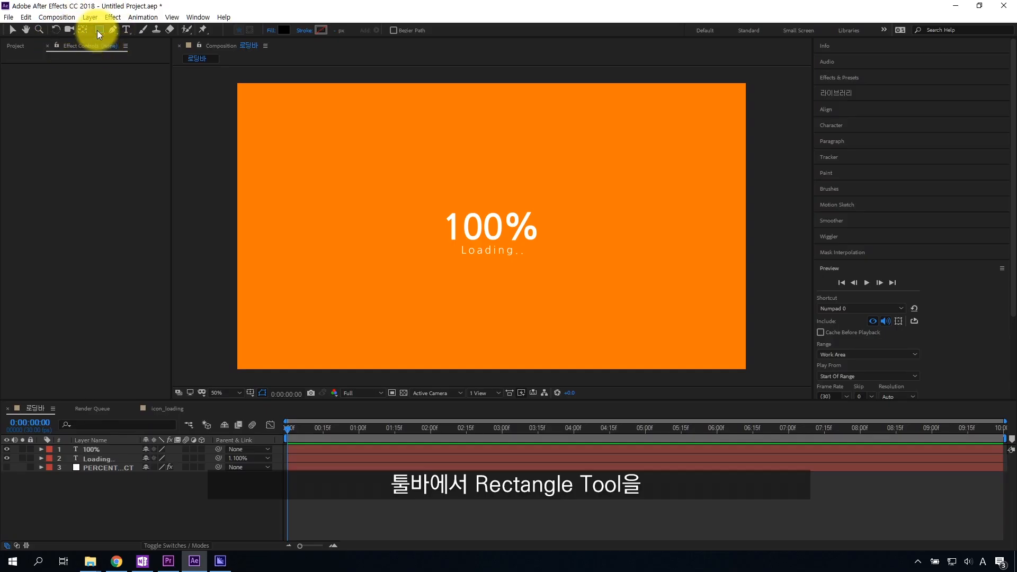
Step: Draw a large circle over the "100%" text as a new shape layer with the Ellipse tool
click(97, 30)
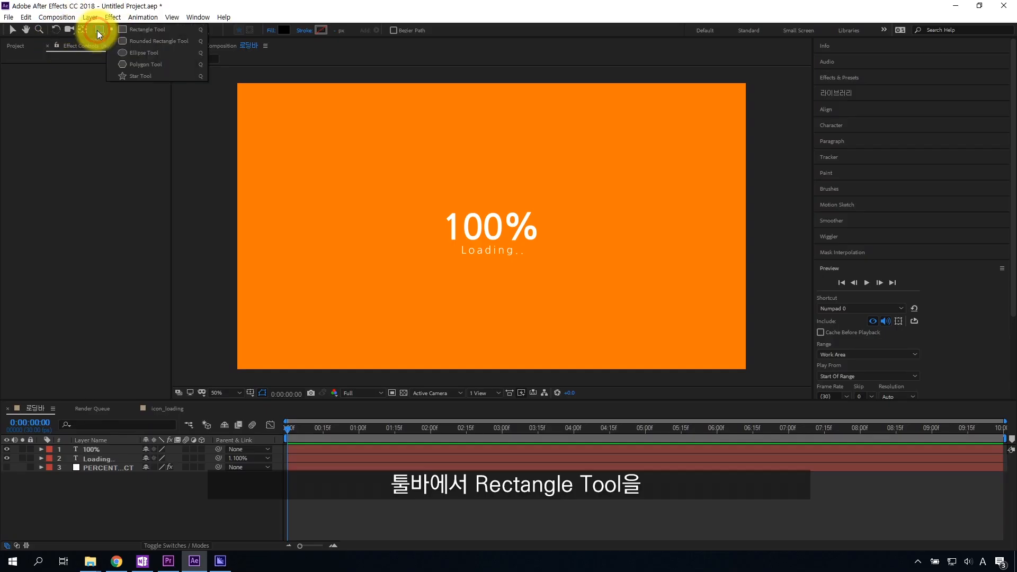
click(145, 52)
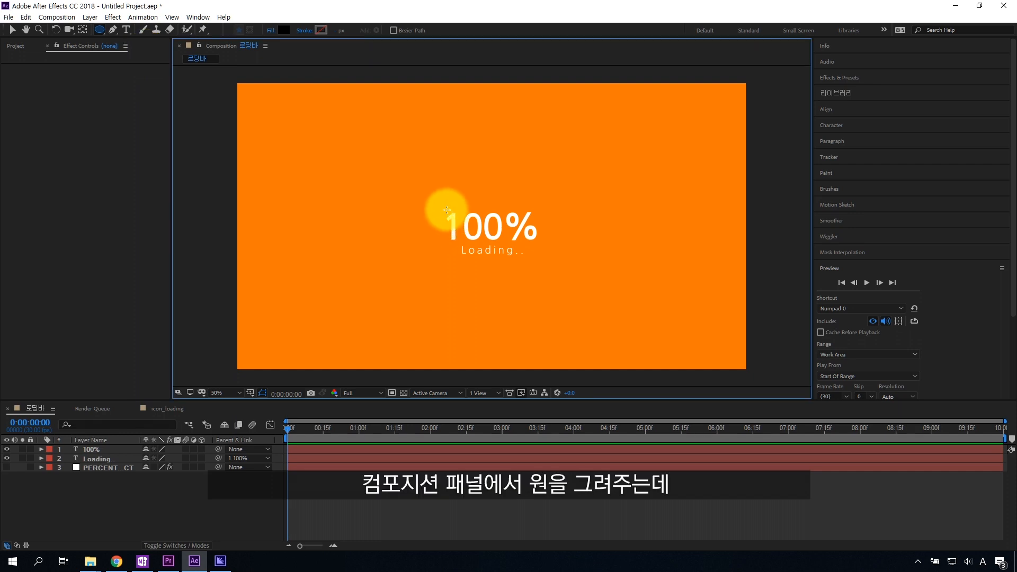
mouse_move(474, 194)
mouse_down()
mouse_move(585, 293)
mouse_move(526, 232)
mouse_move(581, 301)
mouse_up()
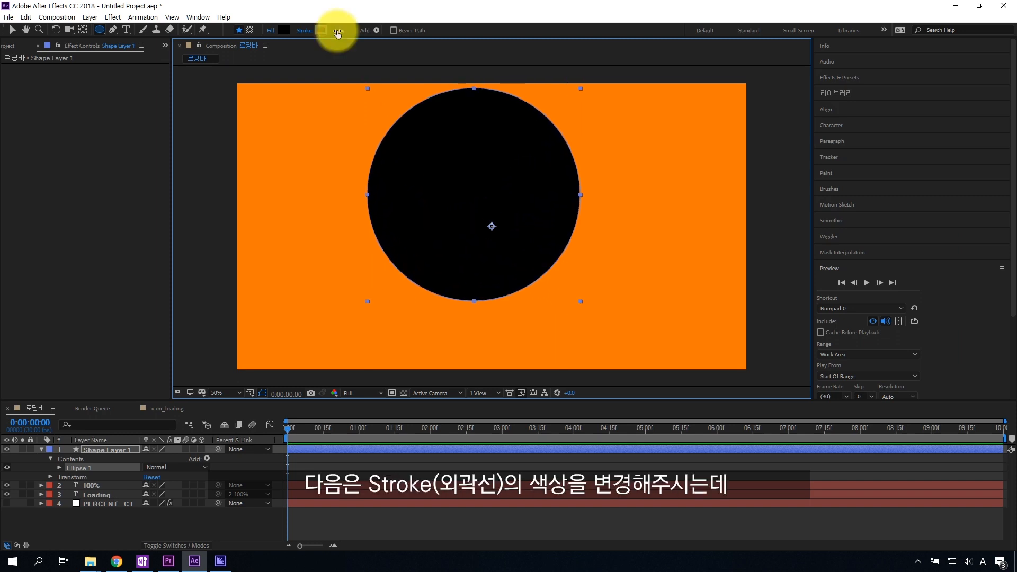
Step: Give the circle a black (000000) stroke with a width of 100 px
click(321, 33)
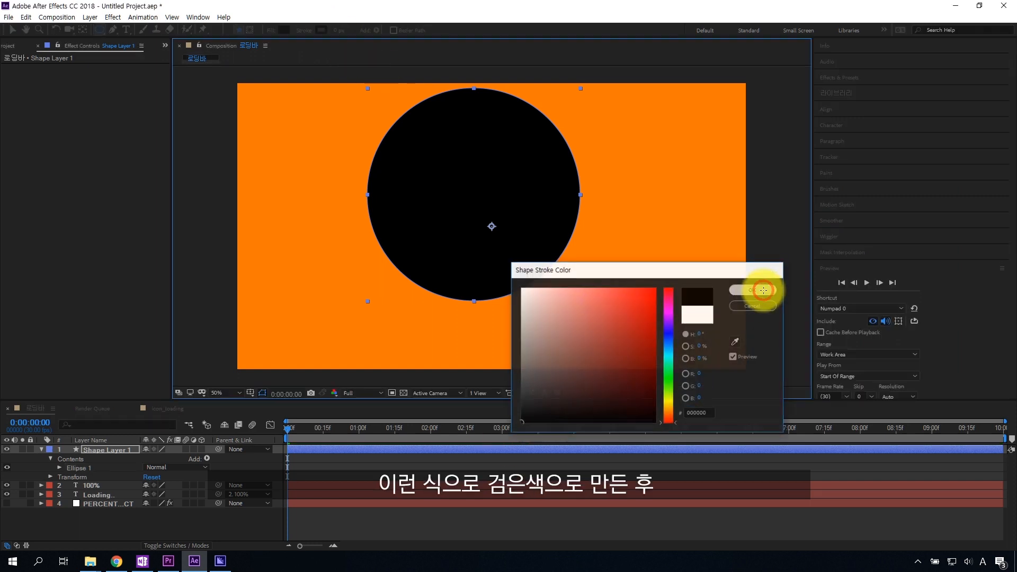
click(759, 290)
click(338, 29)
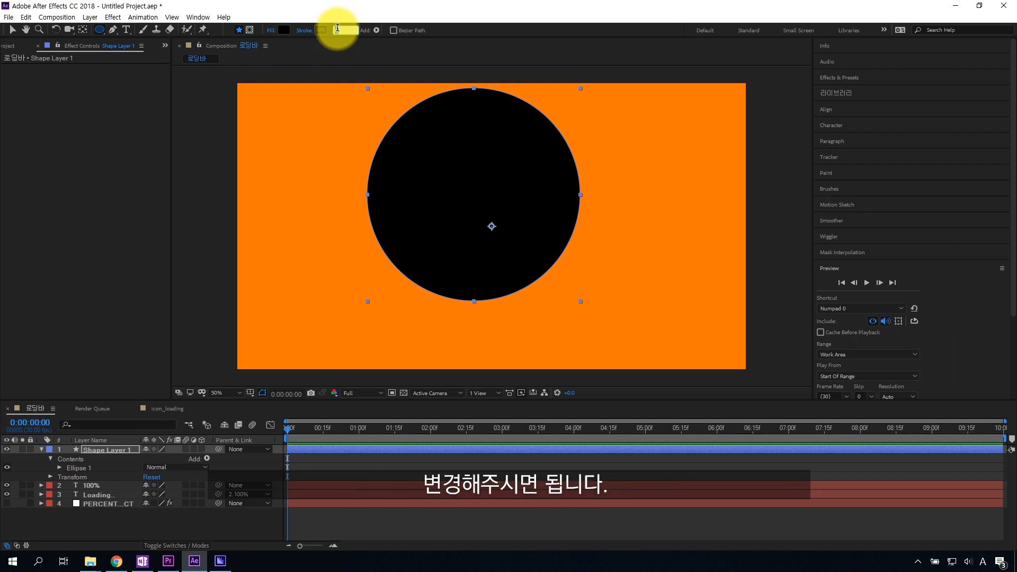
text(100)
key(Return)
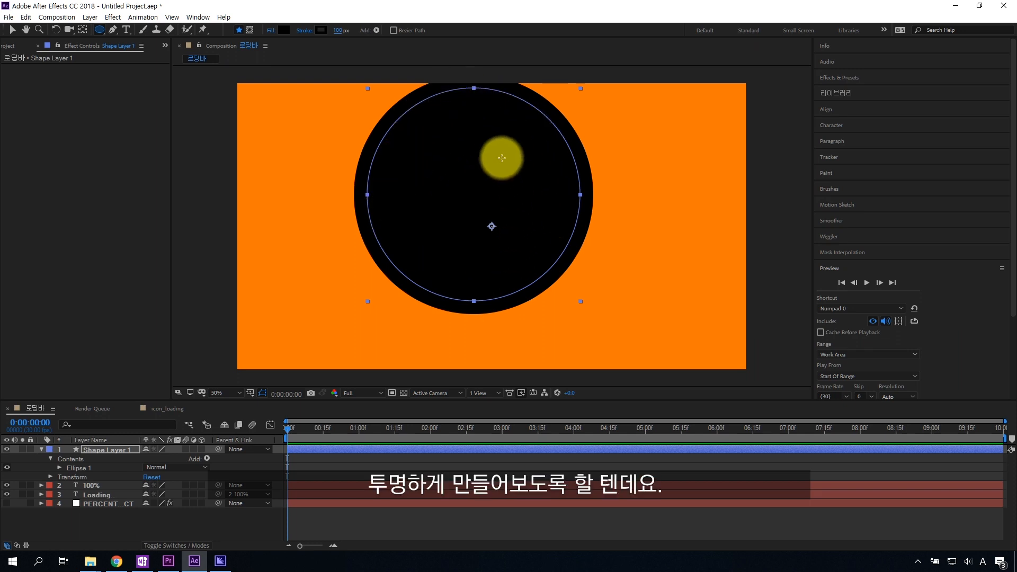
Step: Make the circle's fill transparent and move the ring so that it is centred around the "100%" text
alt+click(284, 31)
alt+click(284, 31)
alt+click(284, 31)
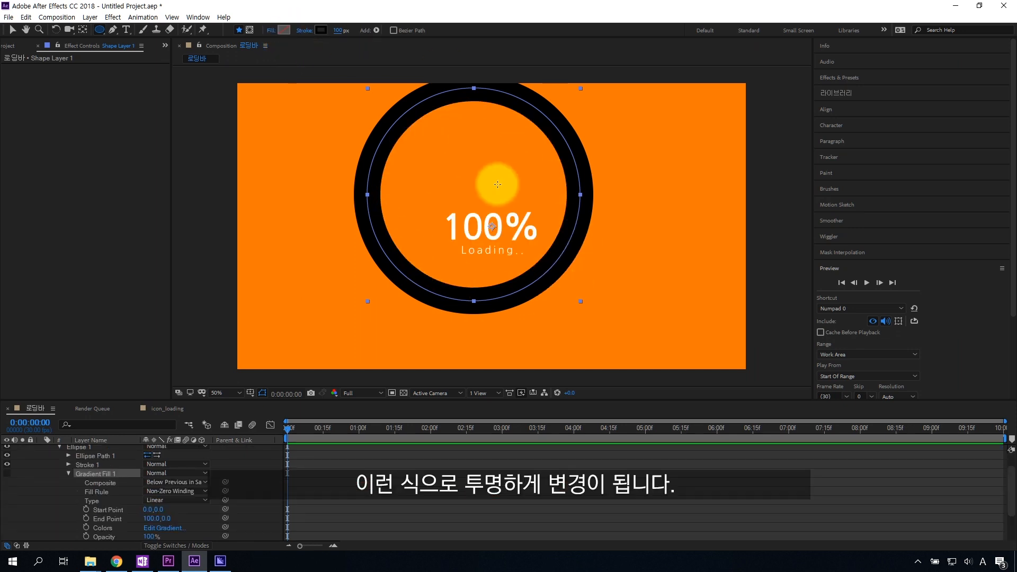
key(v)
drag(398, 125, 413, 160)
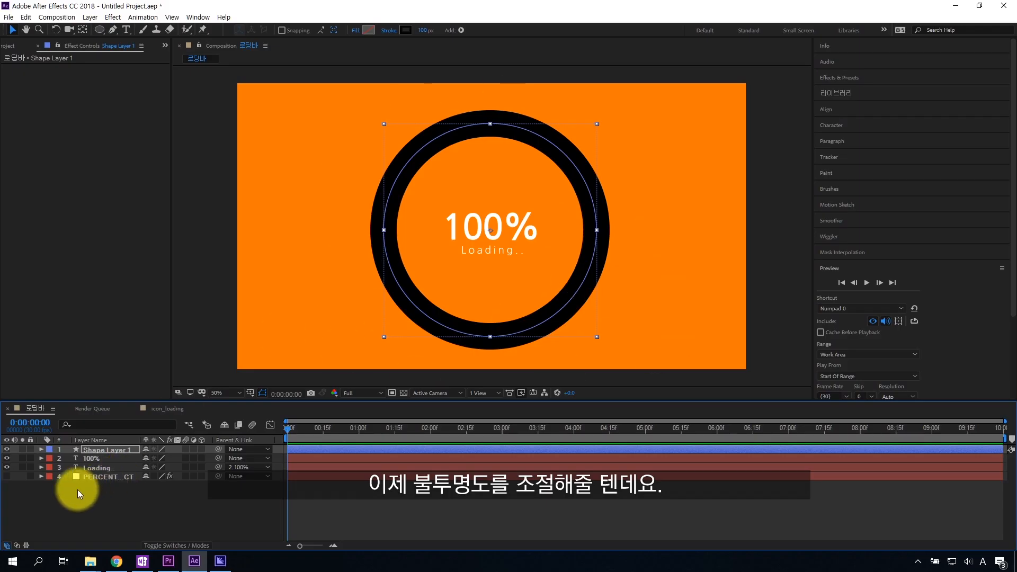
Step: Set the ring shape layer's Transform opacity to 20% and deselect the layer
click(41, 449)
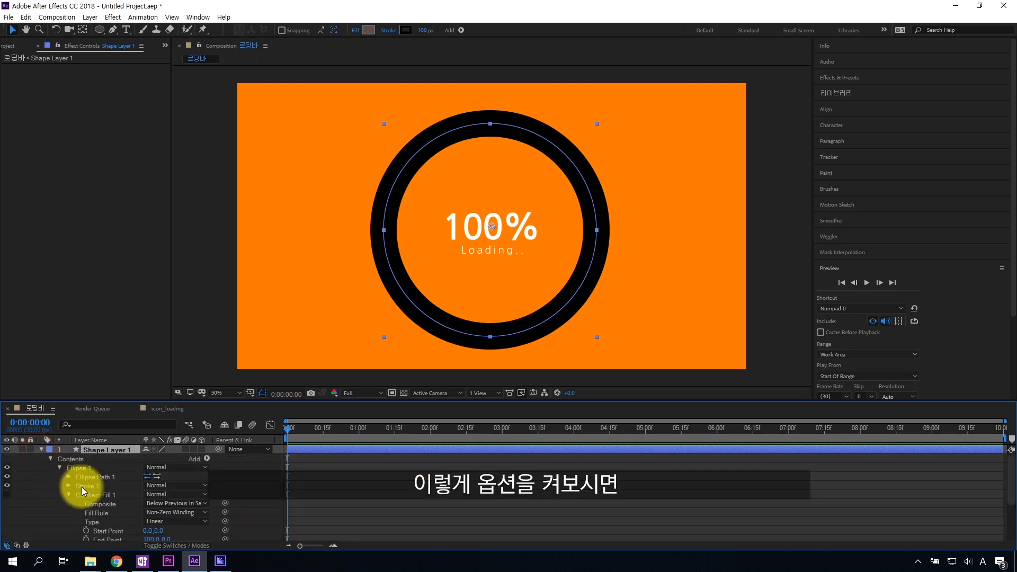
scroll(46, 501, down, 4)
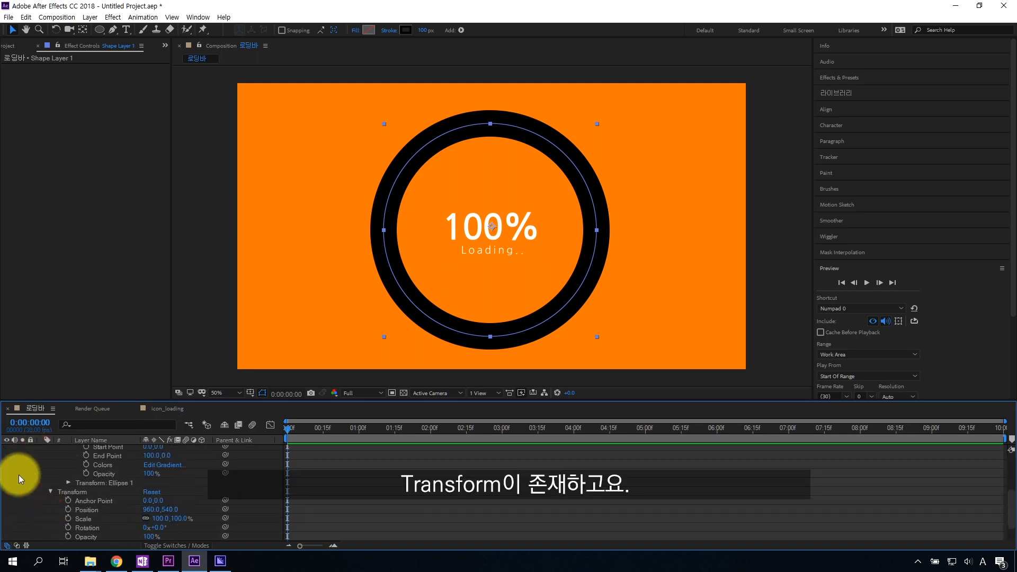
scroll(19, 479, down, 2)
drag(150, 509, 103, 509)
click(249, 307)
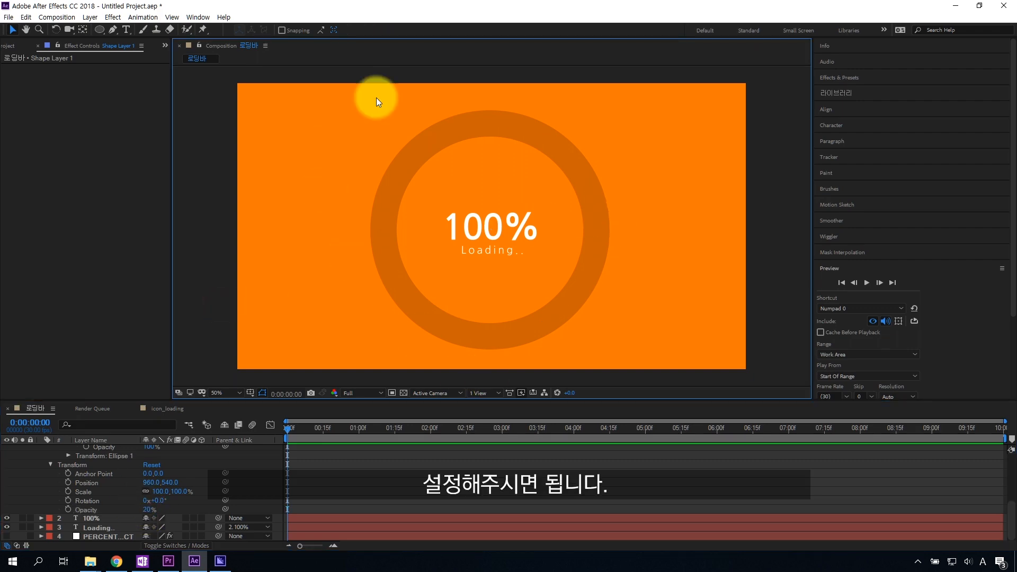
Step: Shrink the ring shape layer to 81.8% scale and rename the layer Circle
click(419, 145)
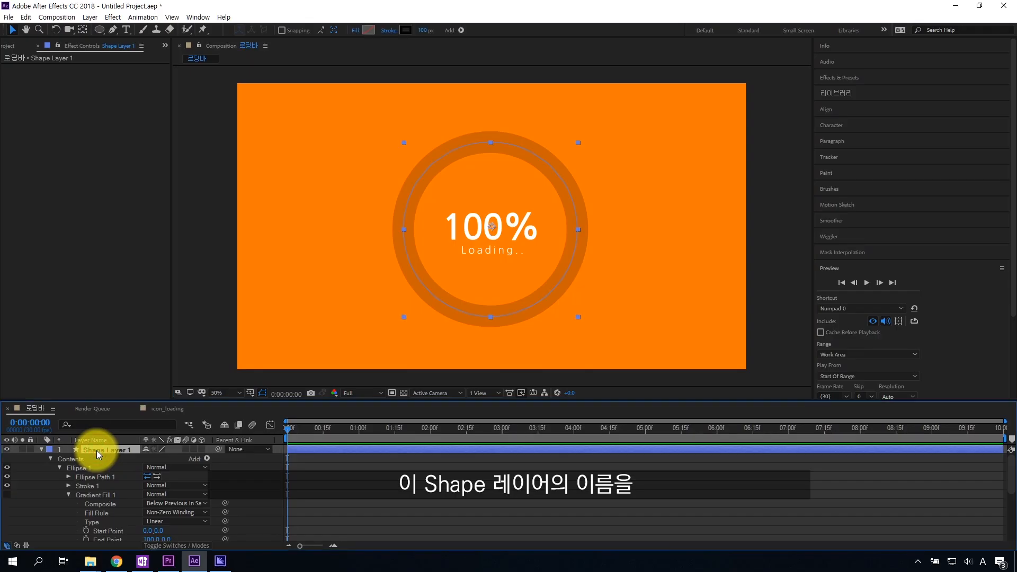
right_click(97, 450)
click(118, 444)
text(Circle)
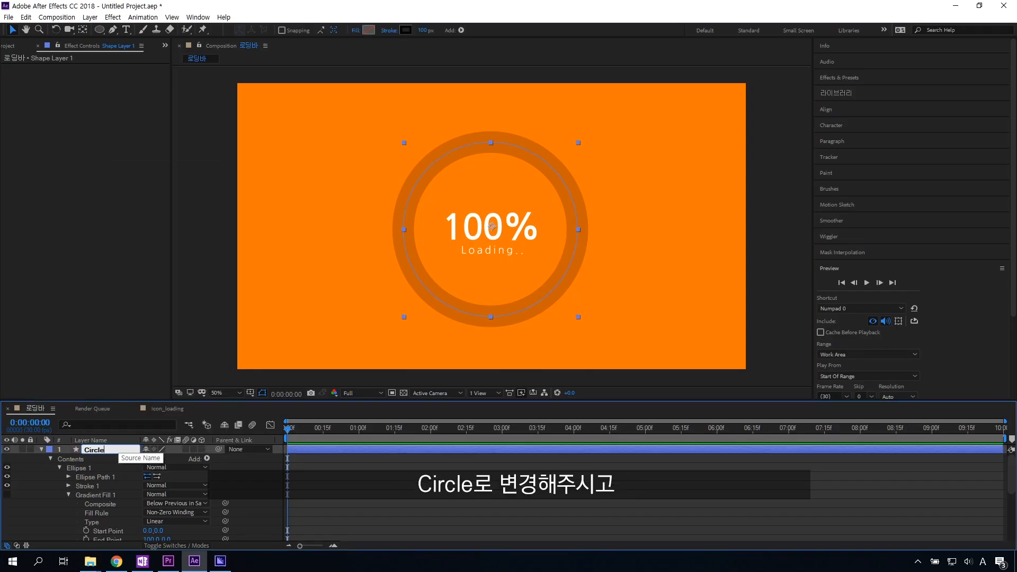
key(Return)
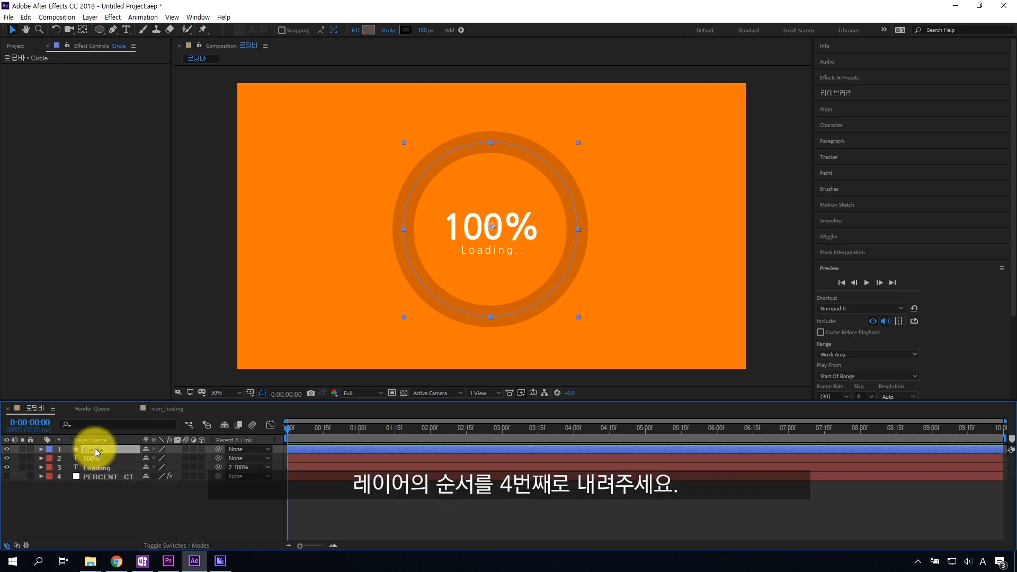
Step: Move the Circle layer below the PERCENTAGE EFFECT layer and duplicate it
drag(95, 448, 101, 481)
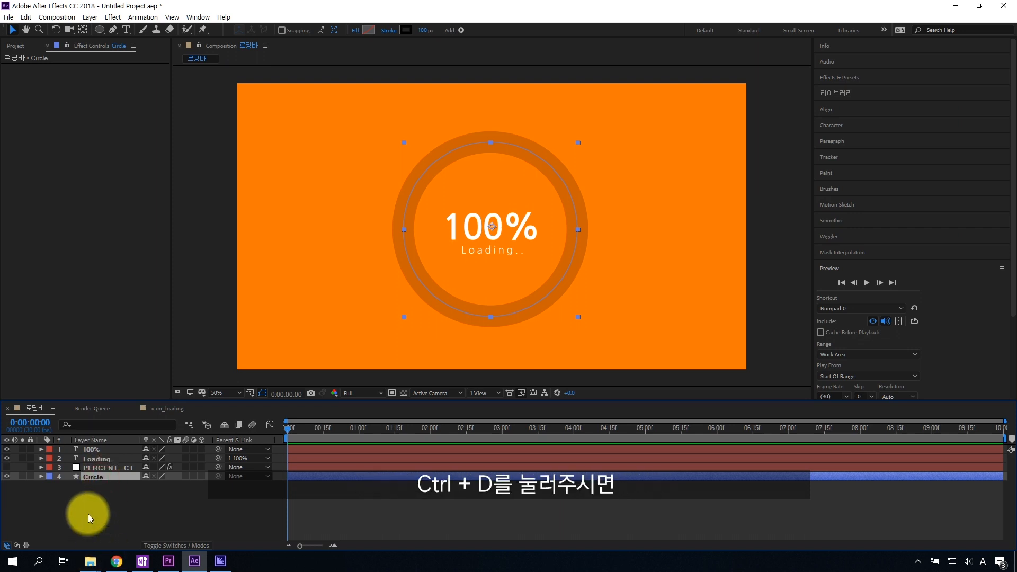
key(ctrl+d)
Step: Set the duplicated circle layer's opacity to 100% and its stroke colour to white (FFFFFF)
click(41, 476)
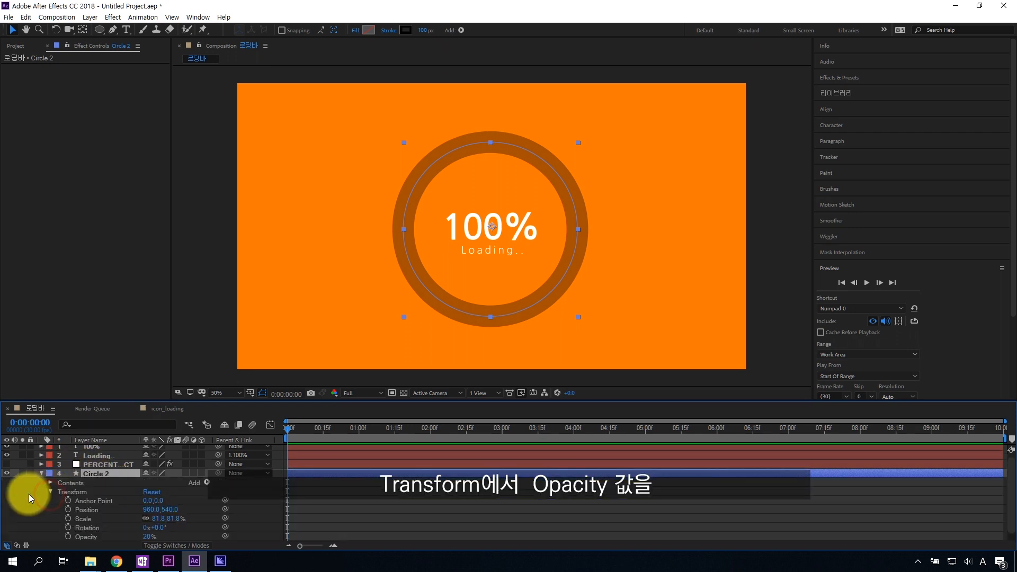
drag(135, 530, 228, 518)
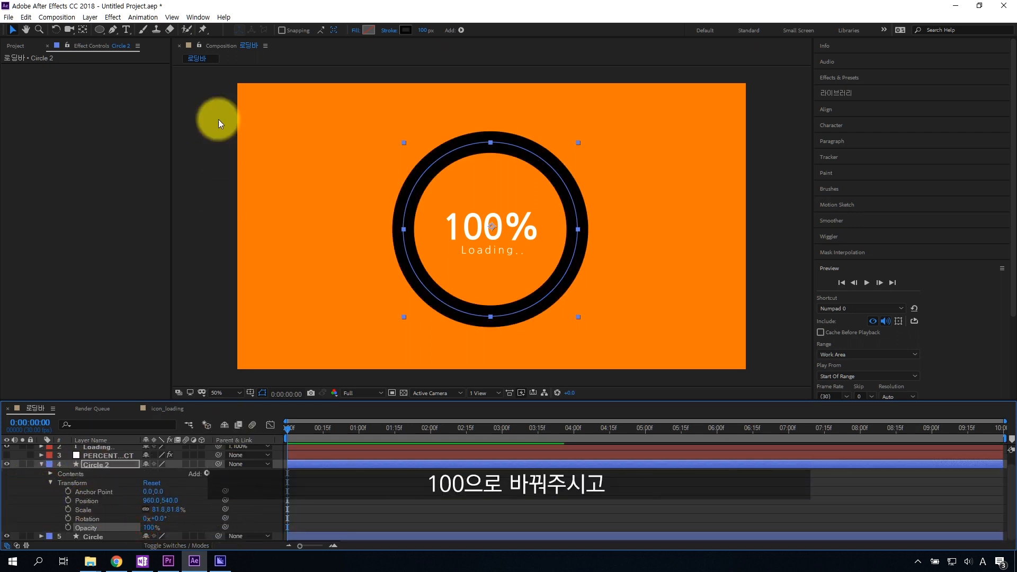
click(405, 33)
drag(568, 297, 522, 288)
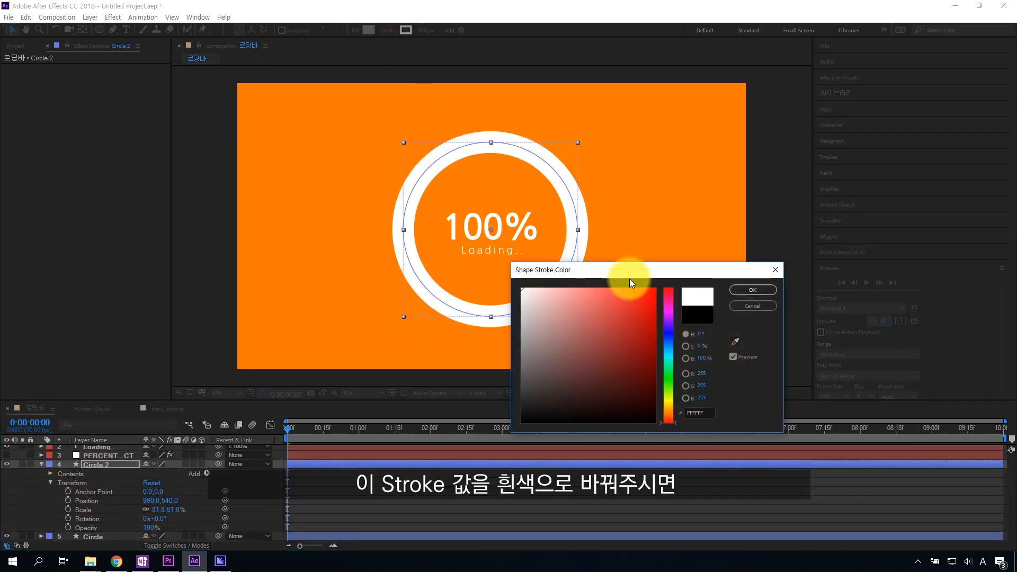
click(747, 295)
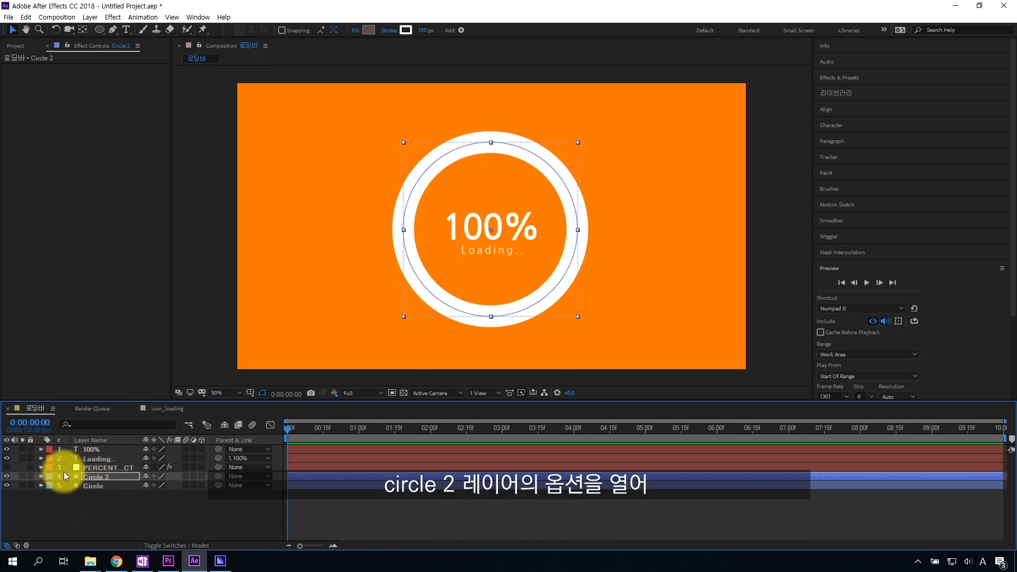
Step: Add Trim Paths to the Circle 2 layer's ellipse and try out its trim values
click(41, 477)
click(206, 481)
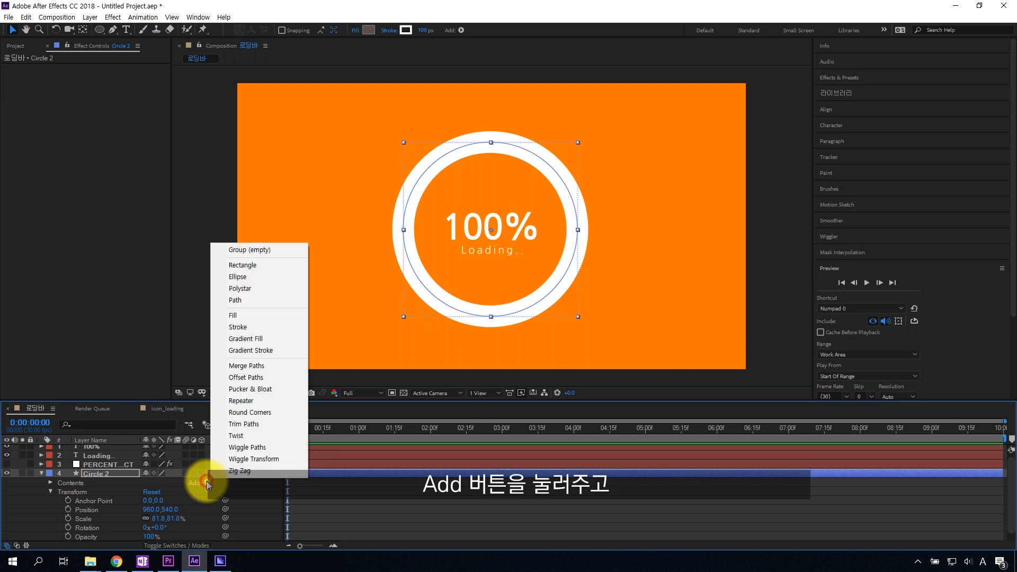
click(242, 424)
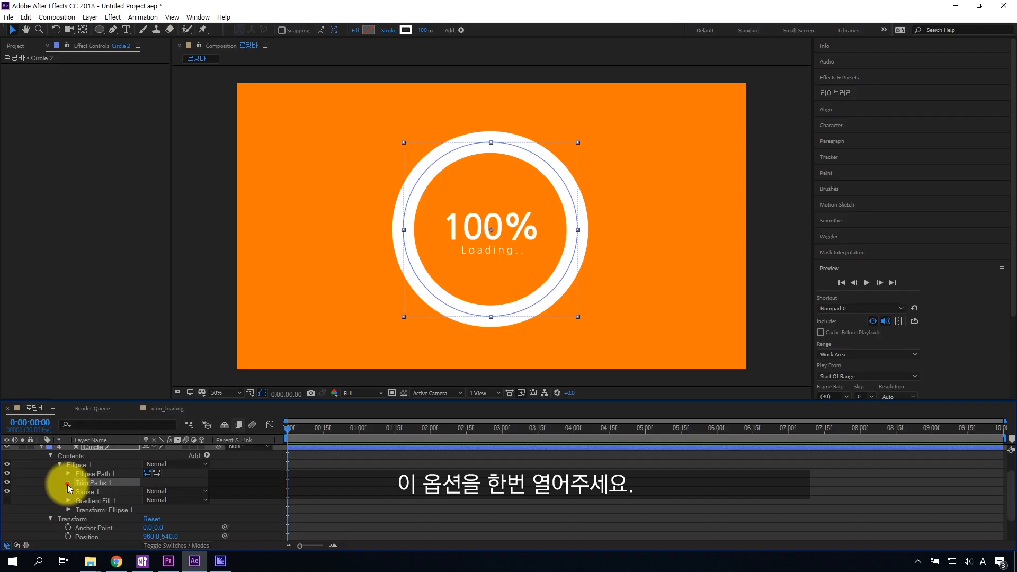
click(68, 484)
mouse_move(144, 504)
mouse_down()
mouse_move(102, 504)
mouse_move(154, 504)
mouse_move(136, 505)
mouse_up()
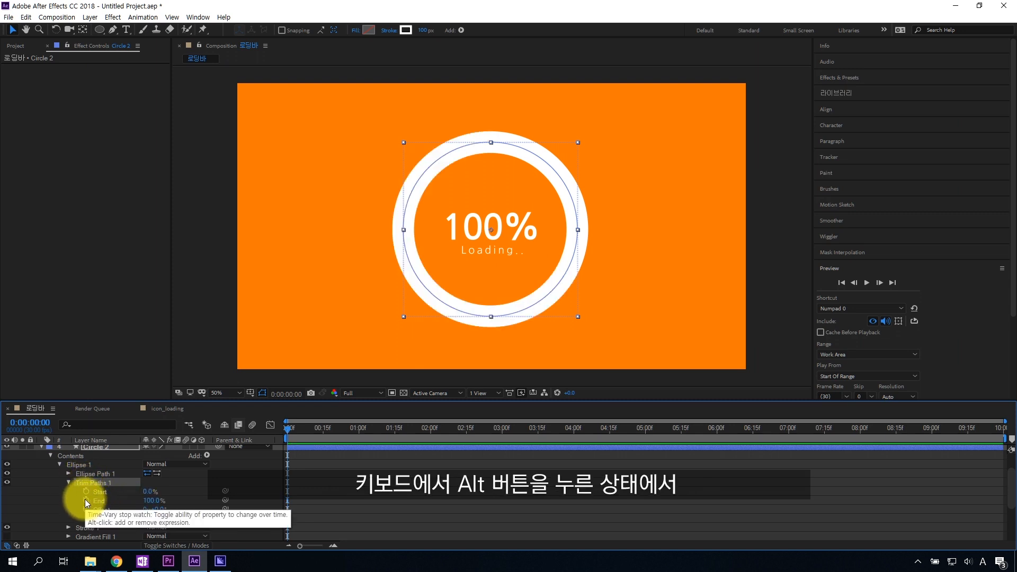
Step: Give Circle 2's Trim Paths End the expression thisComp.layer("PERCENTAGE EFFECT").effect("PERCENTAGE")(1)
alt+click(86, 500)
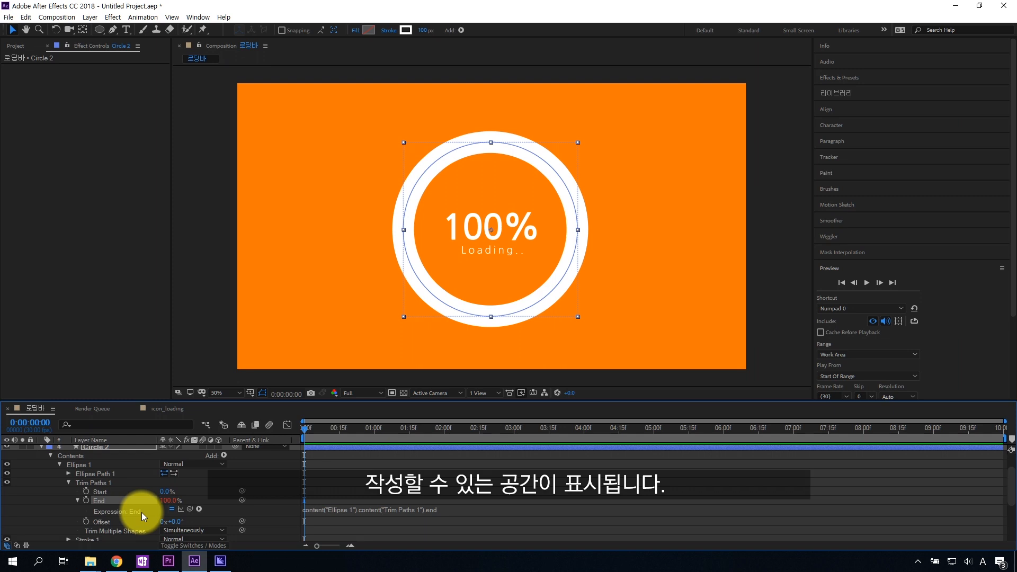
click(317, 511)
text(this)
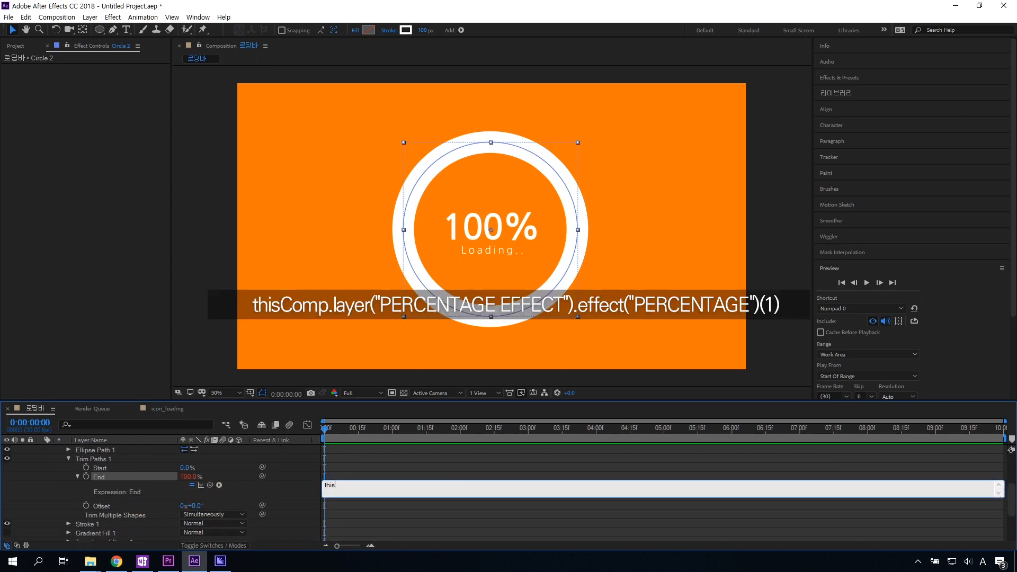
text(Comp.layer("PERCENTAGE EFFECT").effect("PERCENTAGE)
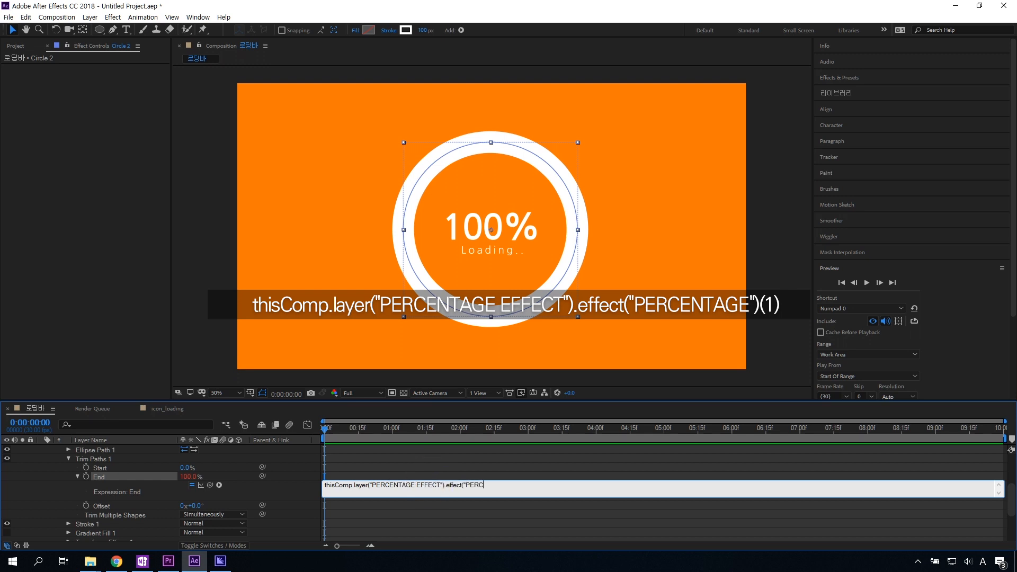
text()(1)
click(491, 456)
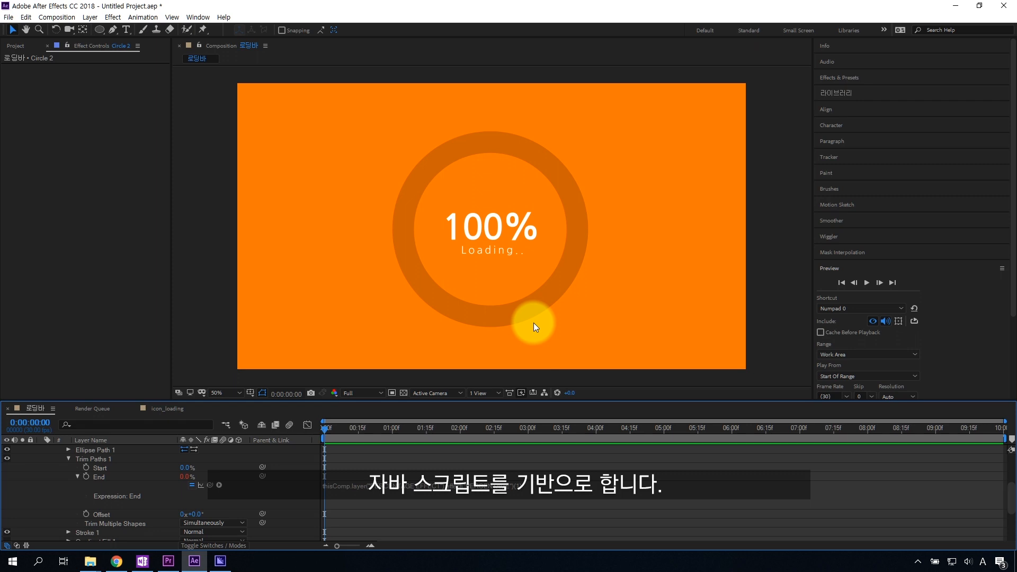
Step: Examine how Circle 2's End expression refers to the PERCENTAGE effect on the PERCENTAGE EFFECT layer
click(424, 486)
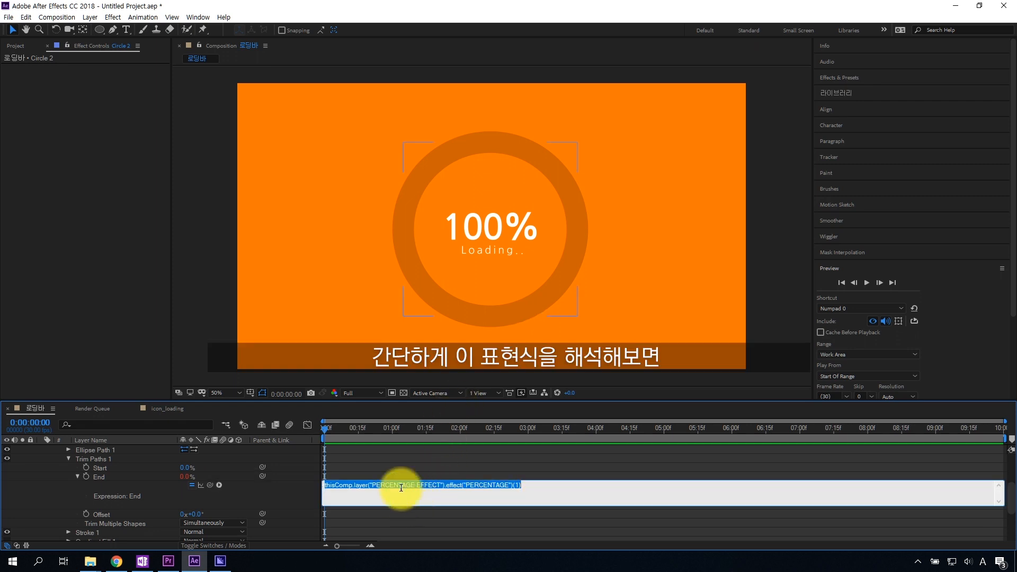
drag(371, 485, 508, 486)
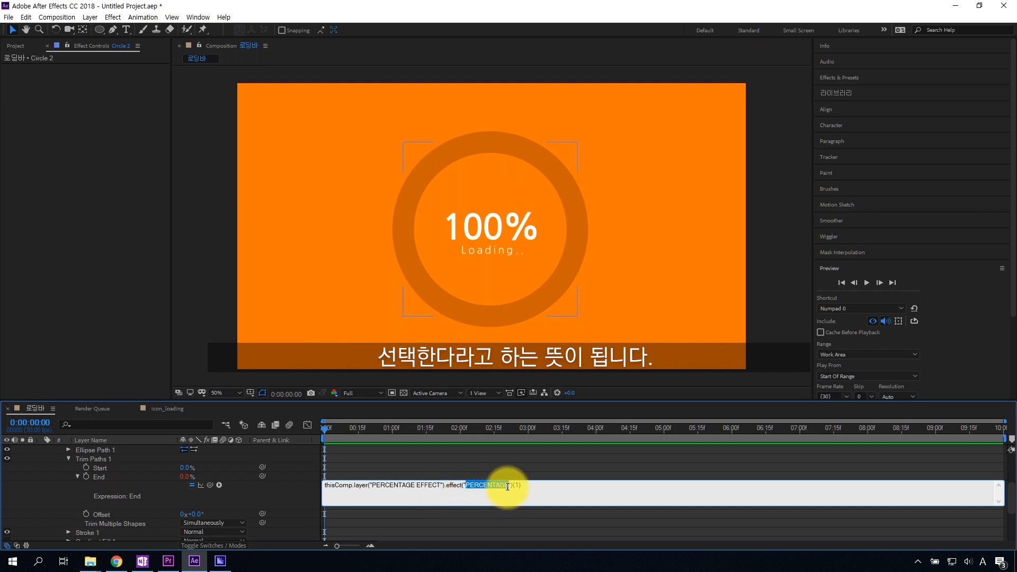
click(40, 468)
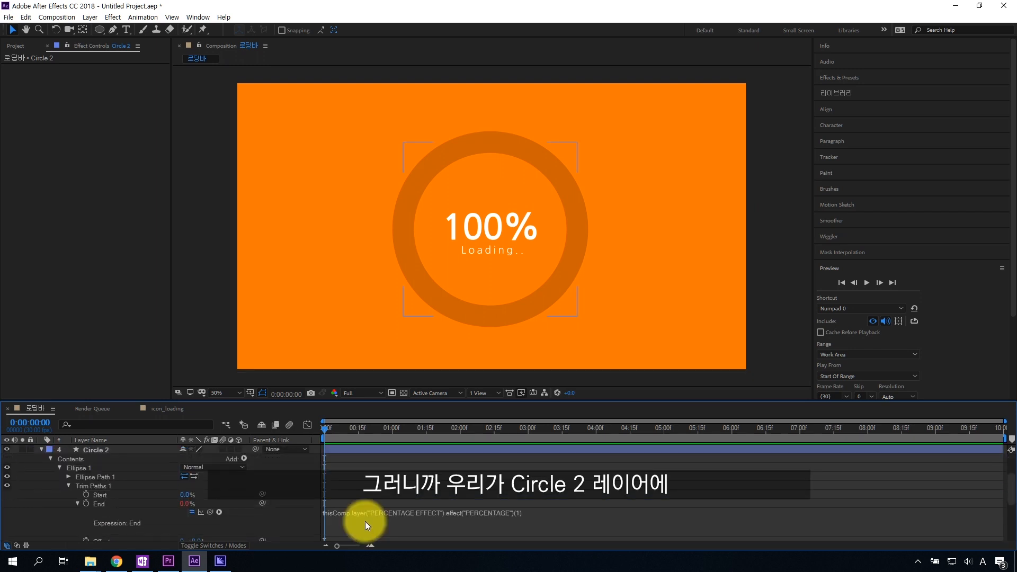
scroll(409, 482, up, 2)
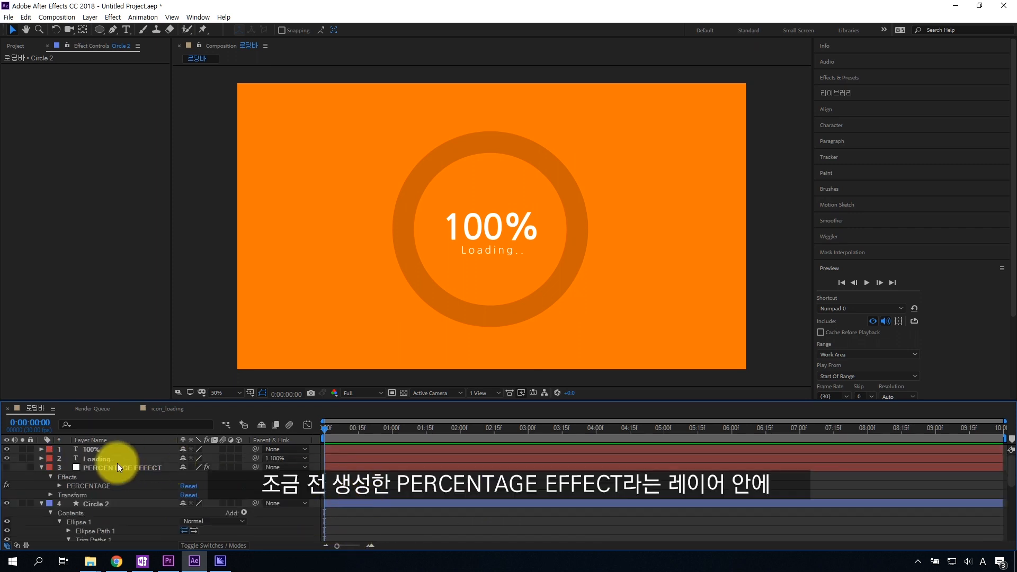
click(119, 468)
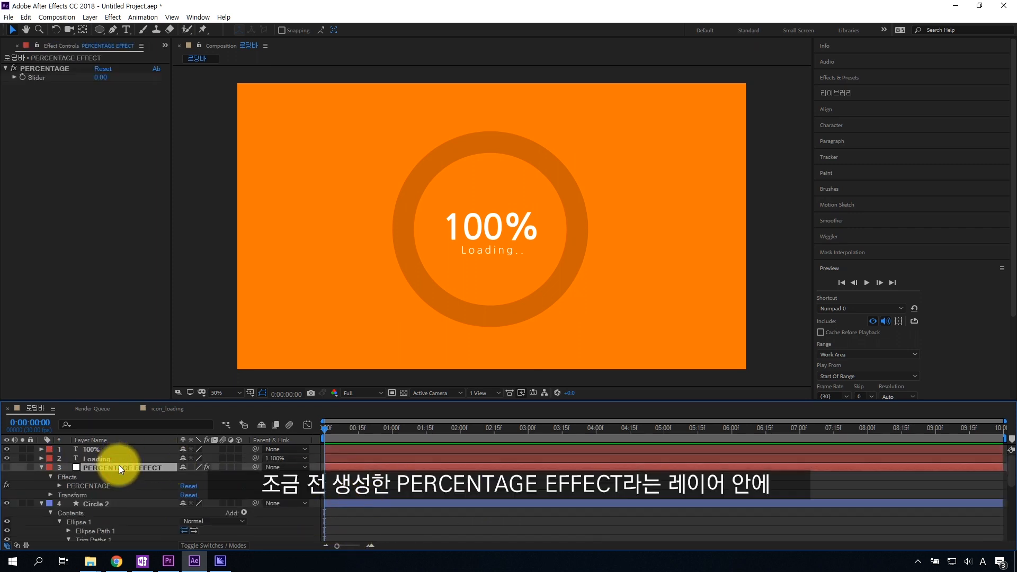
click(77, 486)
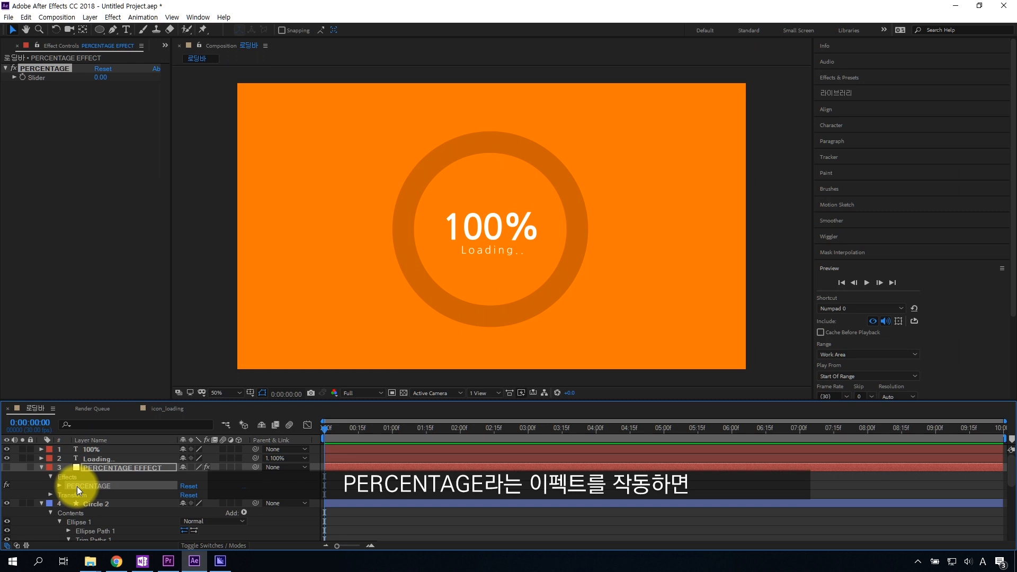
scroll(119, 505, down, 2)
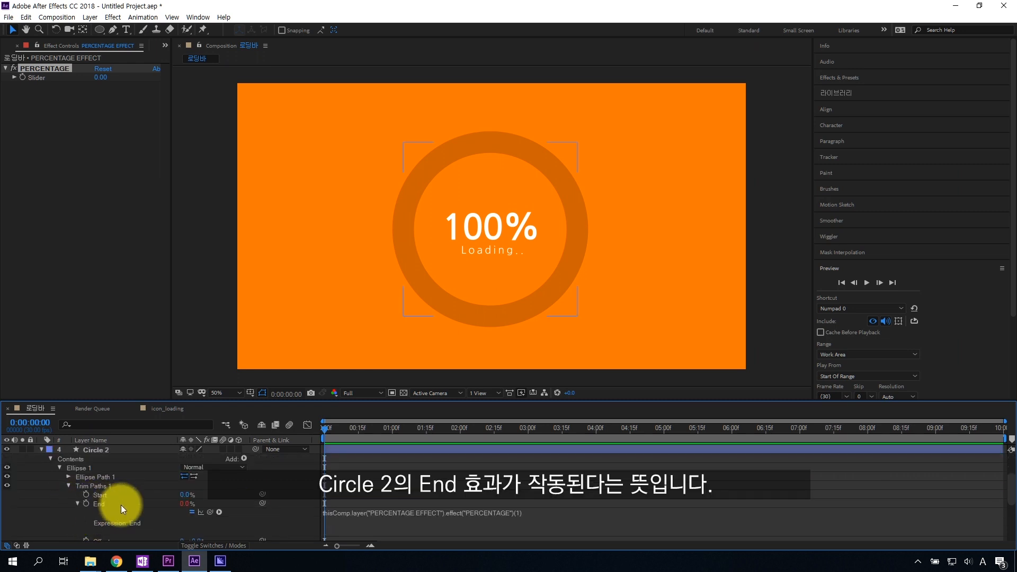
scroll(127, 522, up, 2)
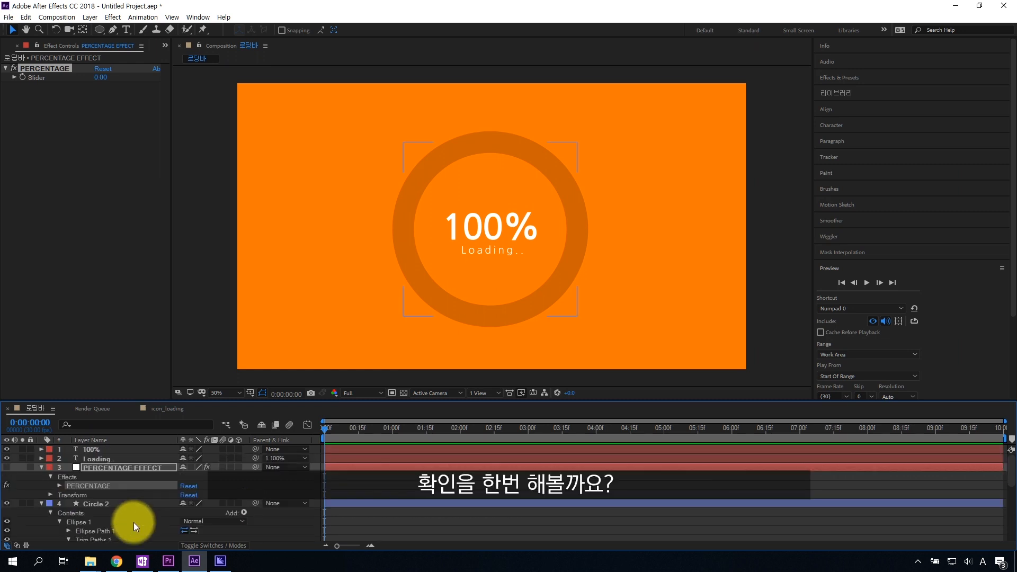
scroll(133, 522, down, 2)
click(182, 505)
scroll(145, 501, up, 2)
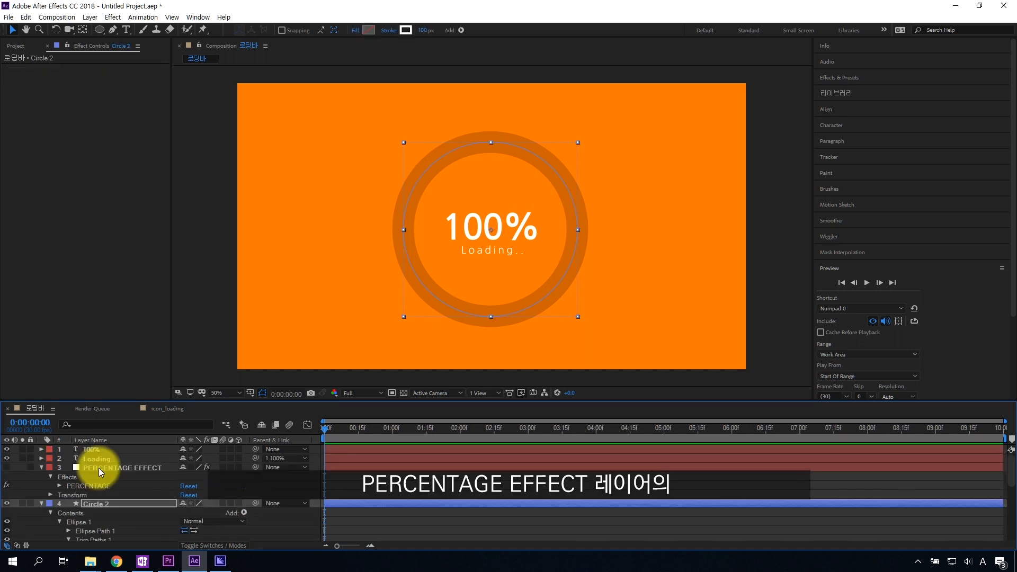
Step: Vary the PERCENTAGE slider on the PERCENTAGE EFFECT layer to test the white ring, leaving it at 41
click(74, 480)
click(60, 486)
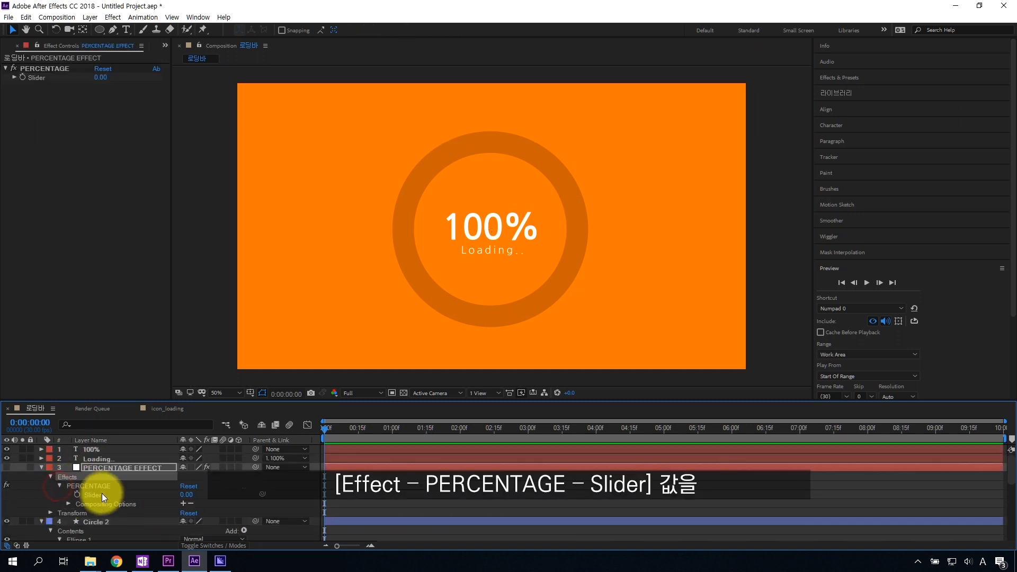
click(102, 493)
drag(182, 494, 209, 493)
scroll(125, 488, down, 3)
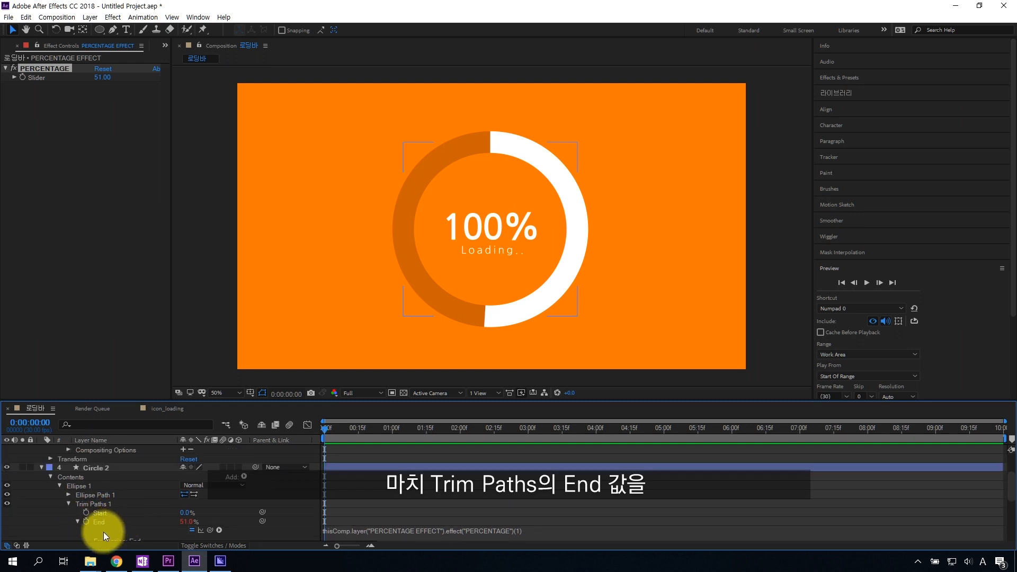
scroll(120, 516, up, 3)
drag(189, 495, 147, 504)
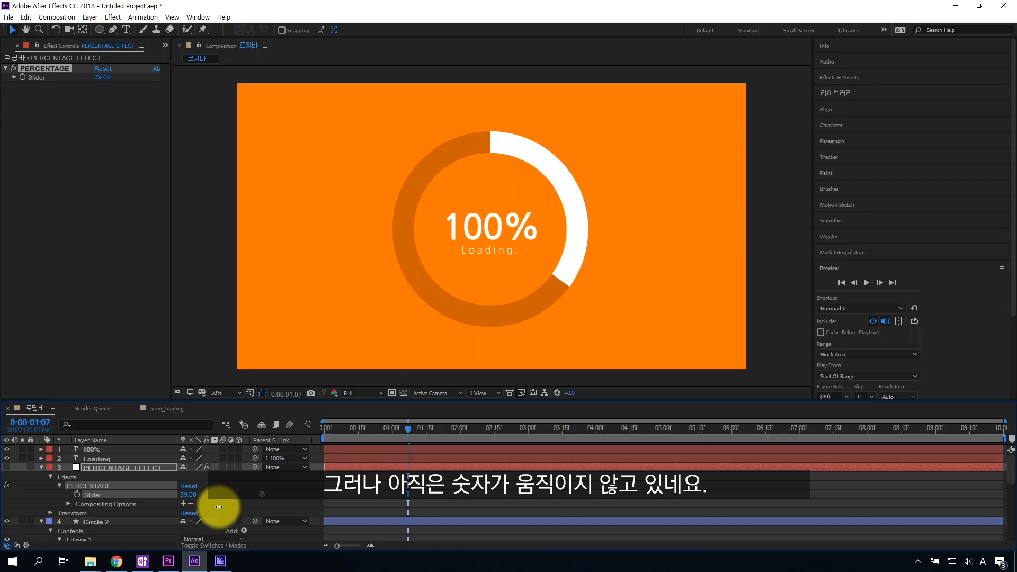
drag(209, 508, 233, 511)
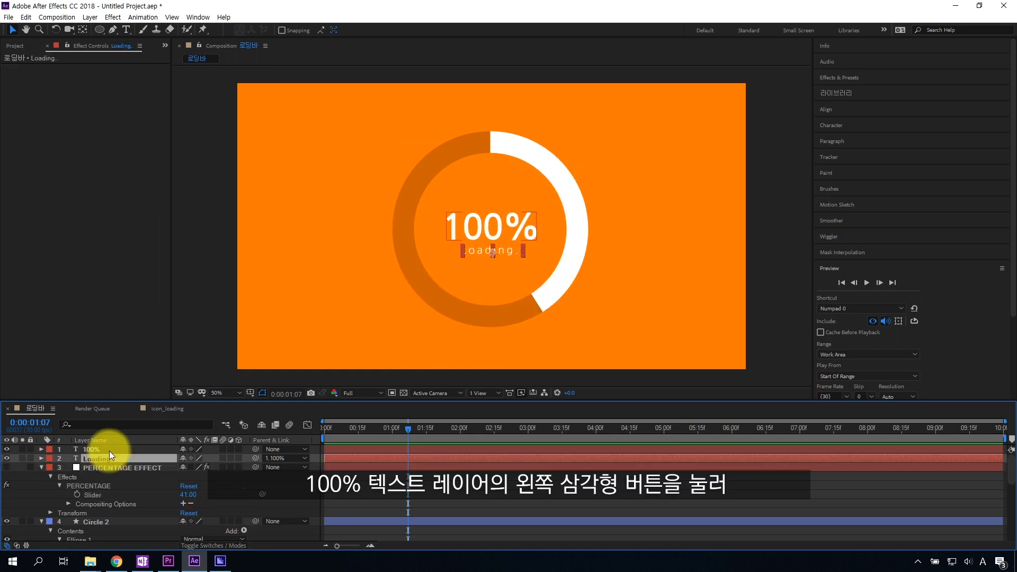
Step: Give the 100% text layer's Source Text the expression thisComp.layer("PERCENTAGE EFFECT").effect("PERCENTAGE")(1).value.toFixed(0)+ "%";
click(109, 451)
click(42, 449)
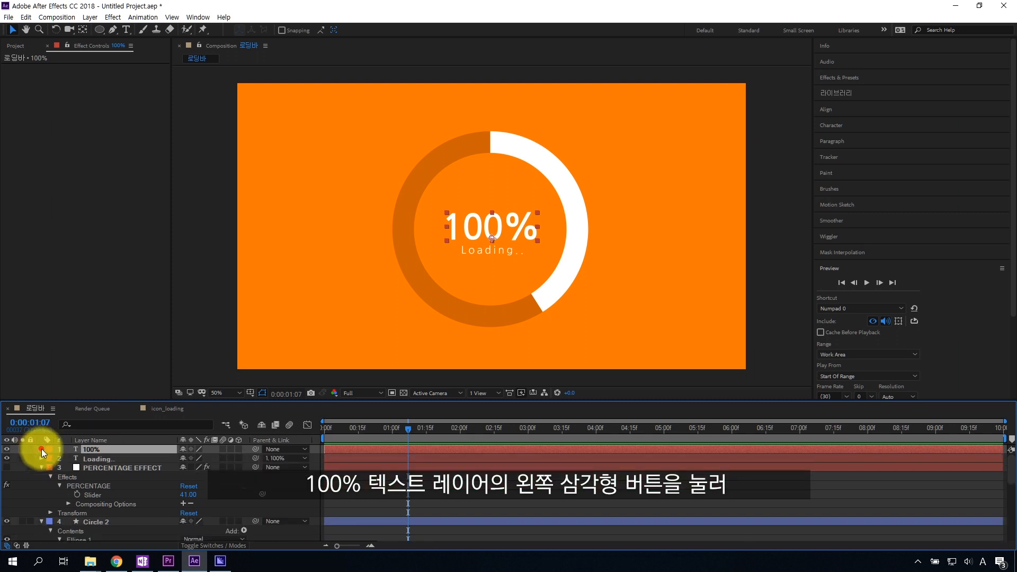
click(50, 459)
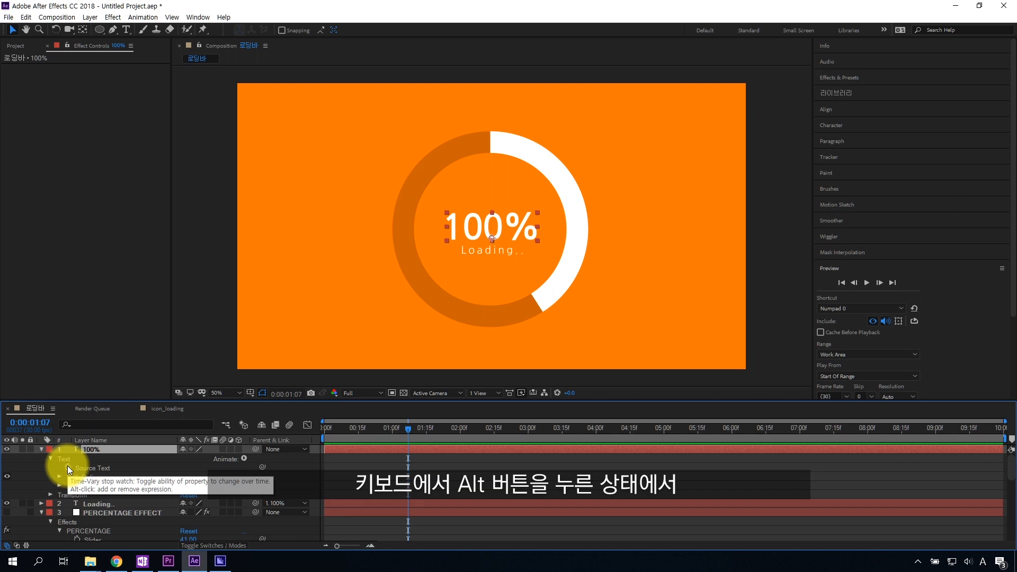
alt+click(68, 468)
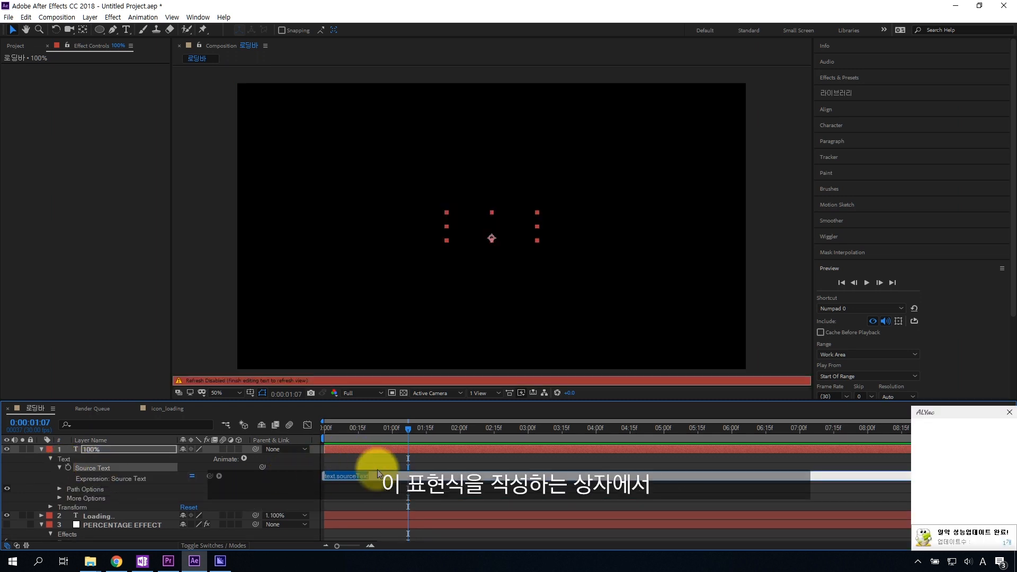
text(this)
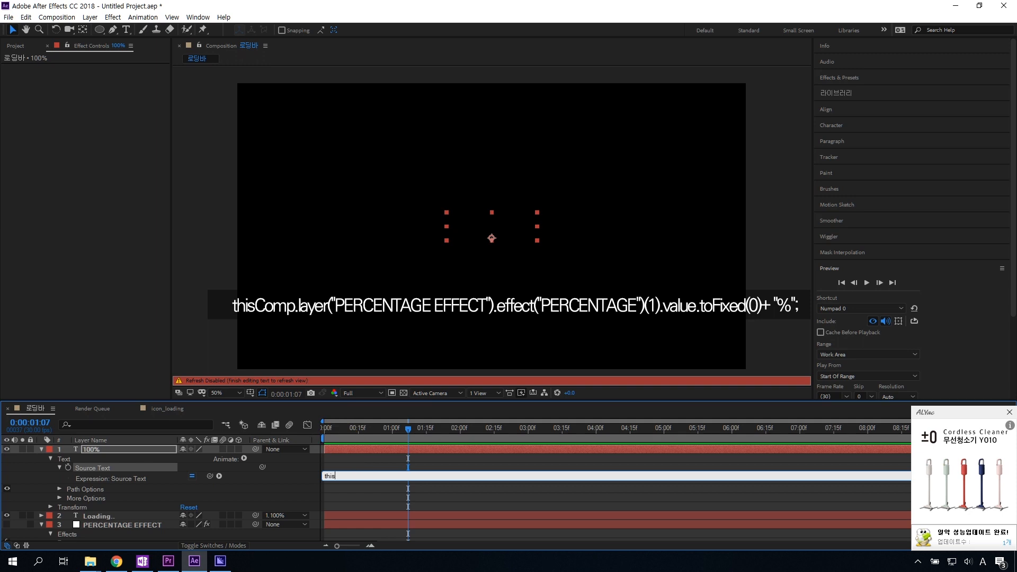
text(Comp.layer("PERCENTAGE EFFECT").effect("PERCENTAGE")(1).value.)
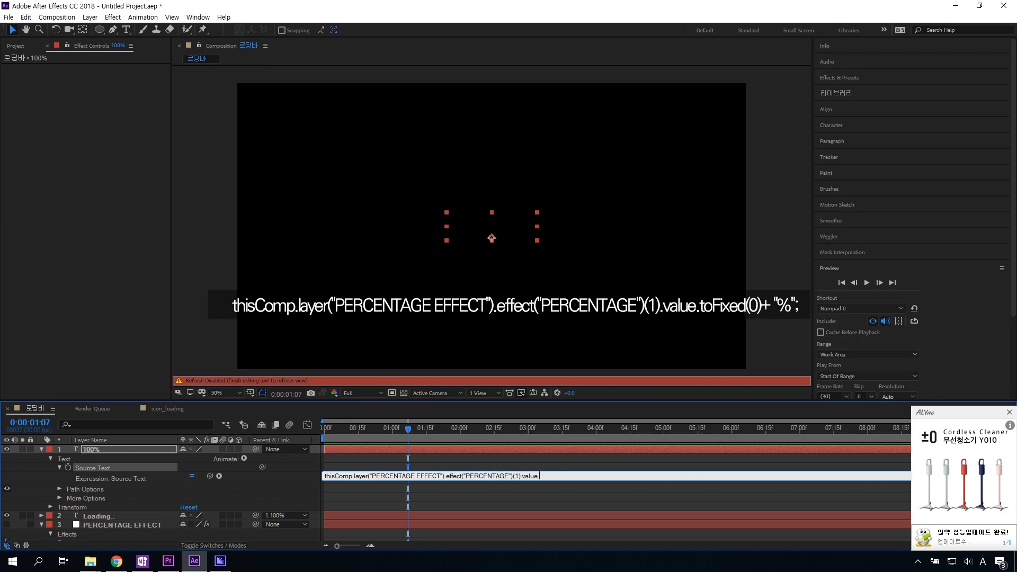
text(Fixed(0)+ "%";)
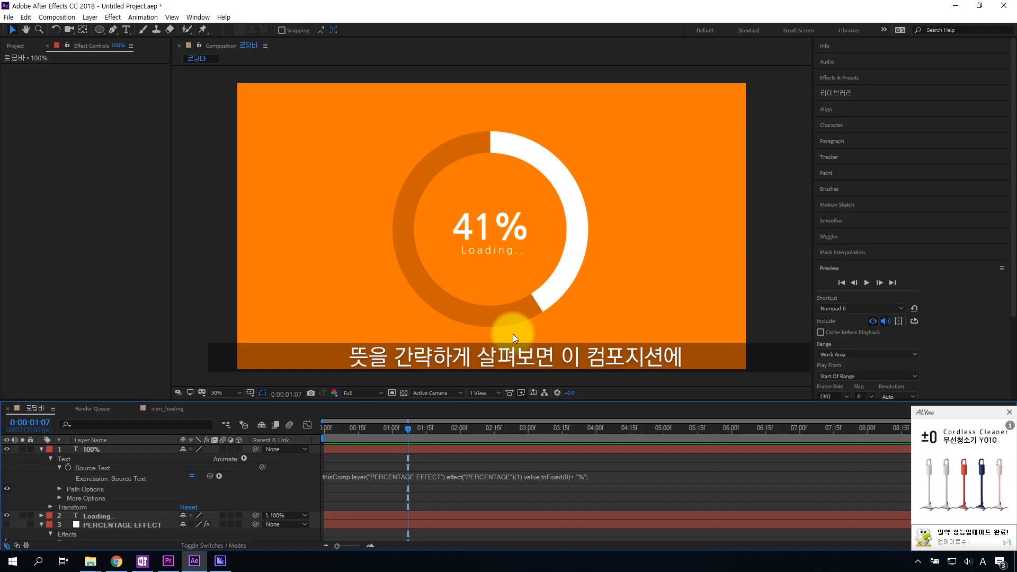
Step: Examine the 100% text layer's Source Text expression, from its PERCENTAGE effect reference to value.toFixed(0) and the "%" suffix
drag(324, 476, 499, 476)
click(446, 477)
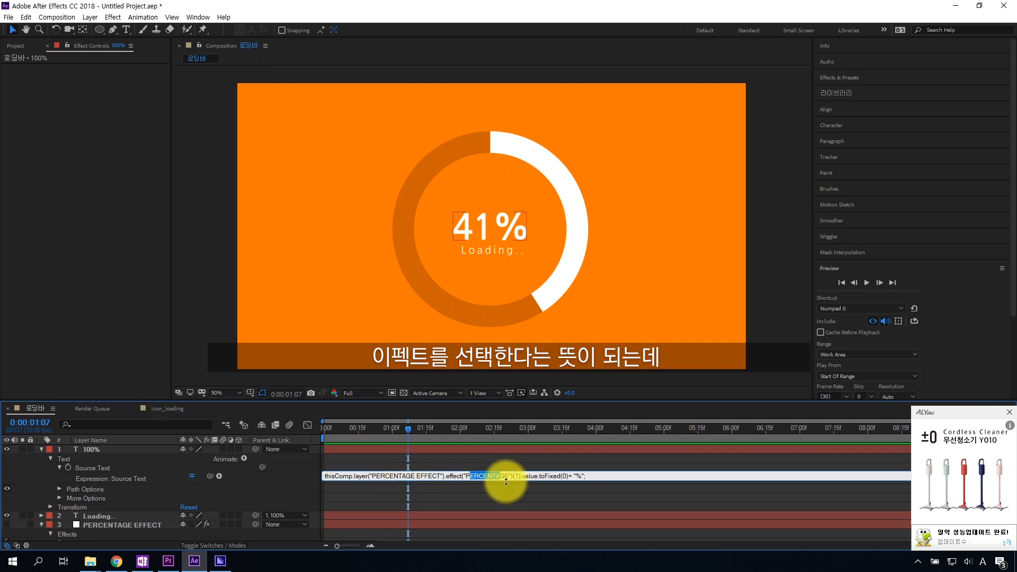
click(521, 476)
drag(519, 476, 595, 478)
click(595, 478)
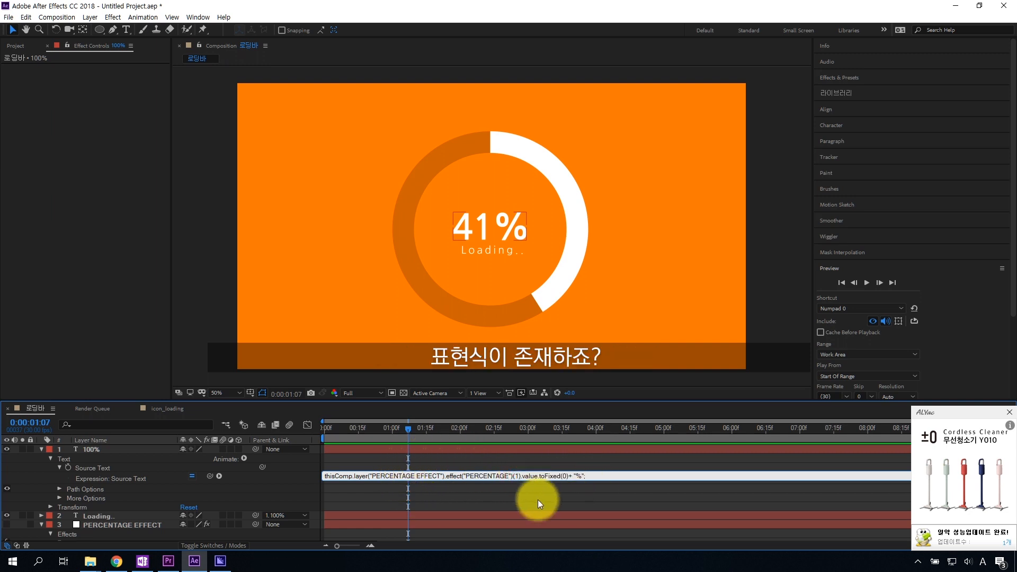
drag(541, 476, 561, 475)
click(562, 476)
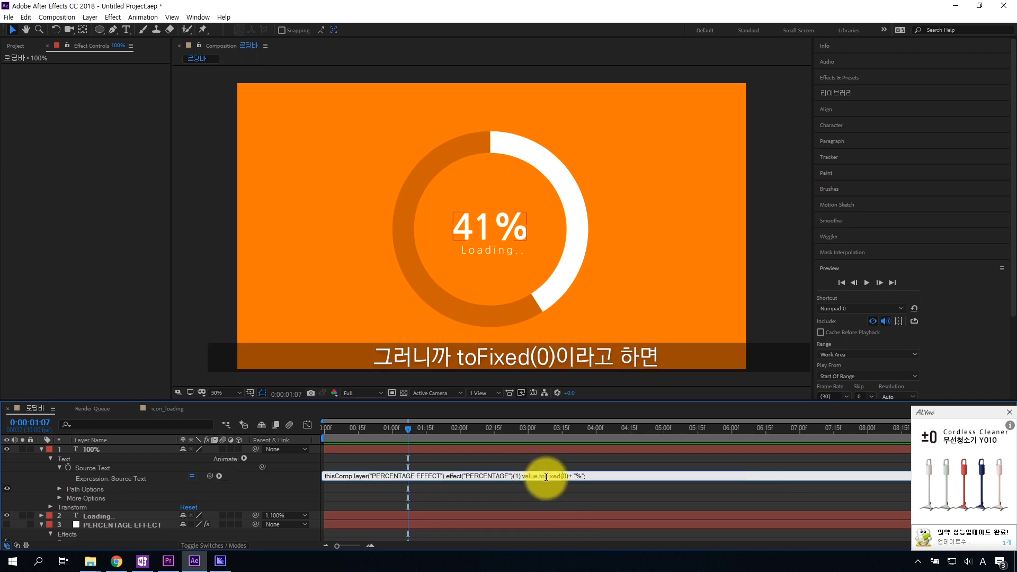
drag(541, 481, 563, 477)
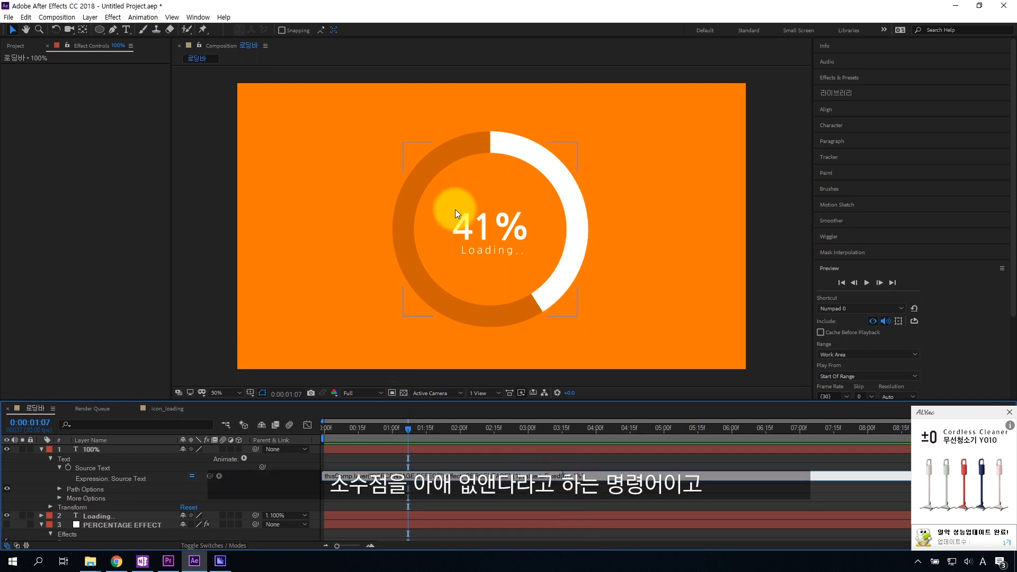
Step: Try the toFixed argument in the 100% layer's Source Text expression at 2 and at 5
click(567, 479)
key(BackSpace)
text(2)
key(KP_Enter)
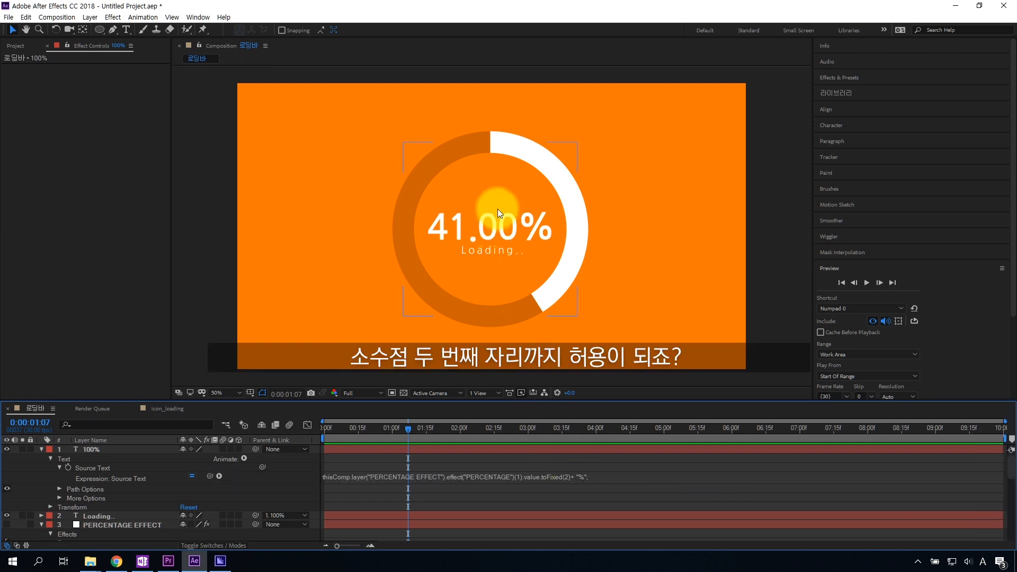
click(567, 477)
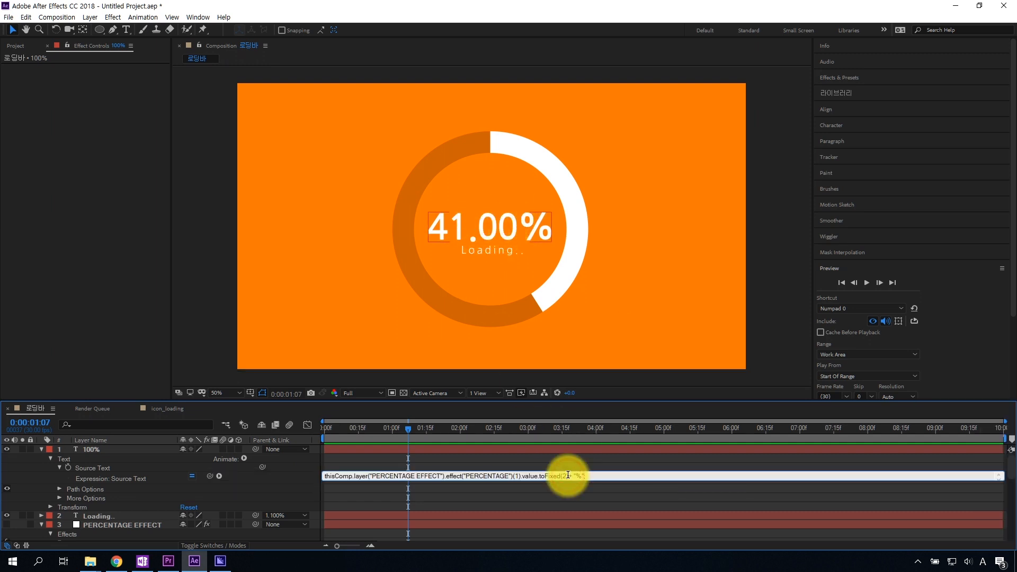
key(BackSpace)
text(5)
key(KP_Enter)
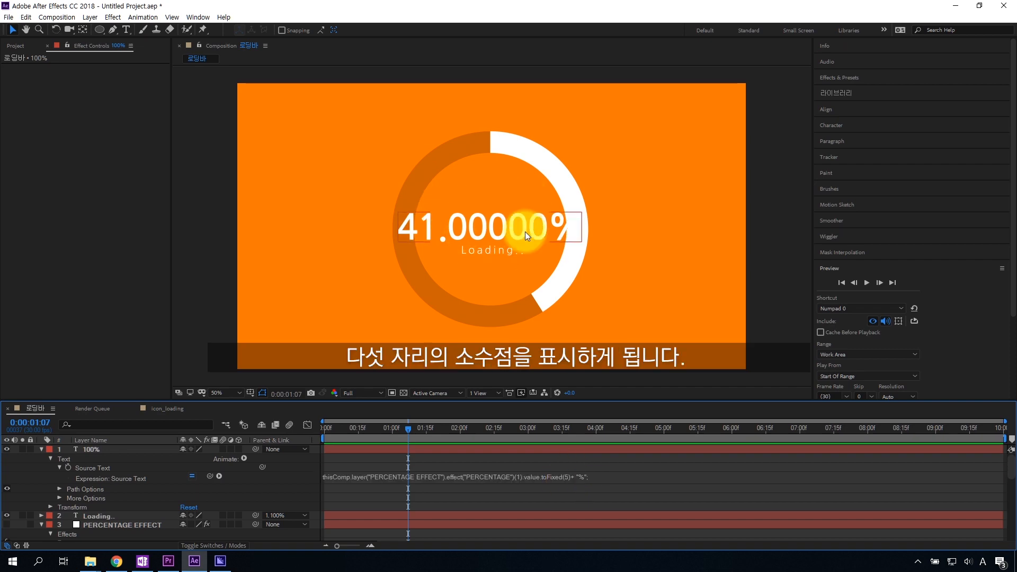
click(578, 476)
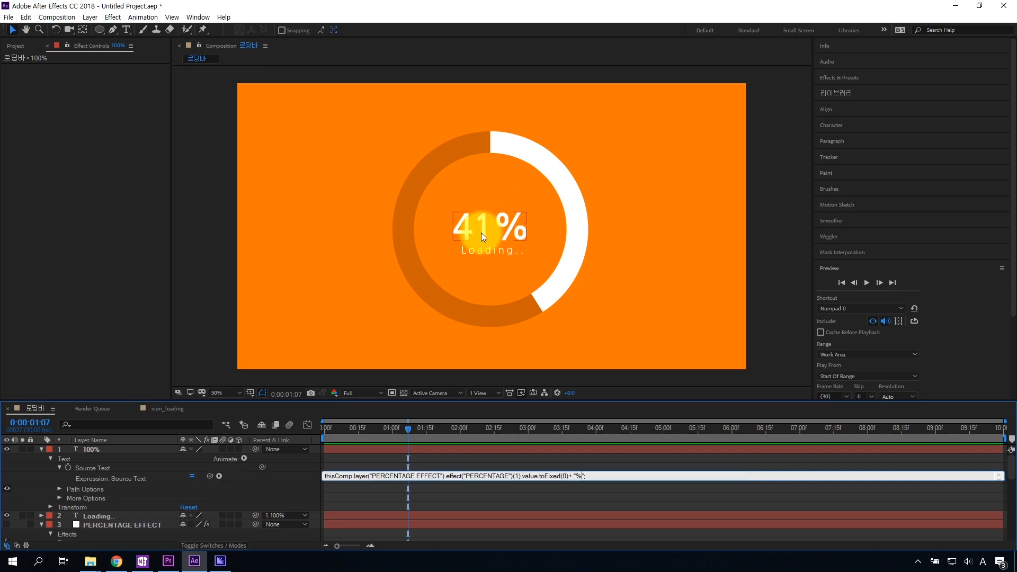
click(121, 450)
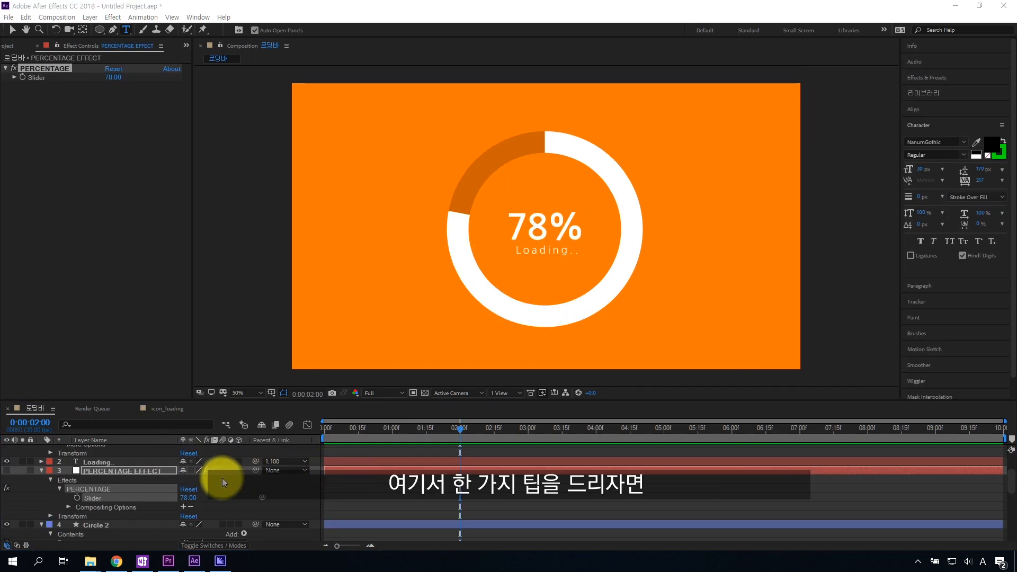
Step: Give the PERCENTAGE slider on the PERCENTAGE EFFECT layer the expression clamp(value,0,100) and test its limits
mouse_move(186, 501)
mouse_down()
mouse_move(254, 488)
mouse_move(123, 509)
mouse_move(282, 511)
mouse_move(159, 513)
mouse_move(268, 492)
mouse_move(152, 502)
mouse_move(199, 494)
mouse_move(157, 508)
mouse_move(241, 520)
mouse_move(189, 494)
mouse_up()
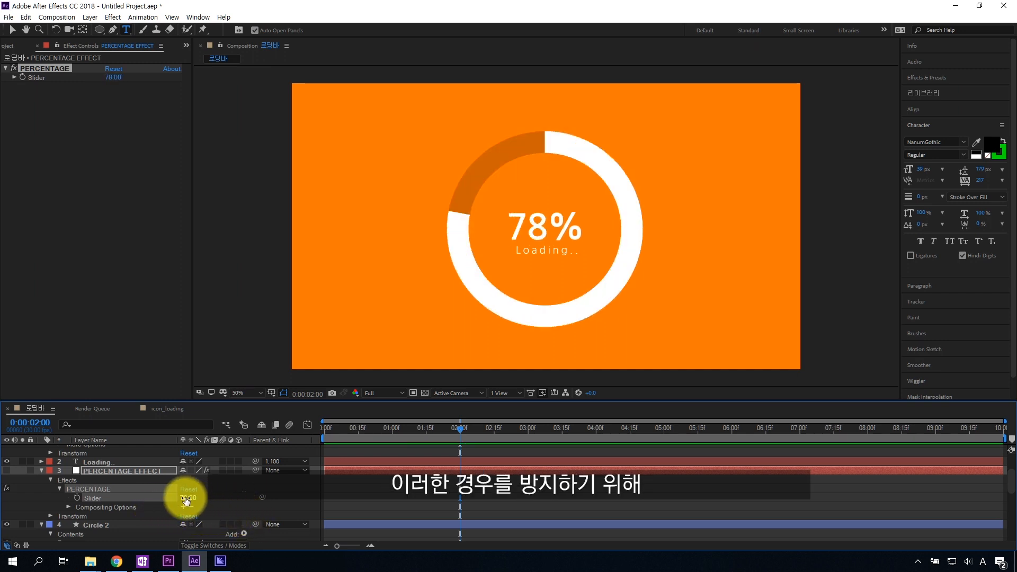
alt+click(77, 498)
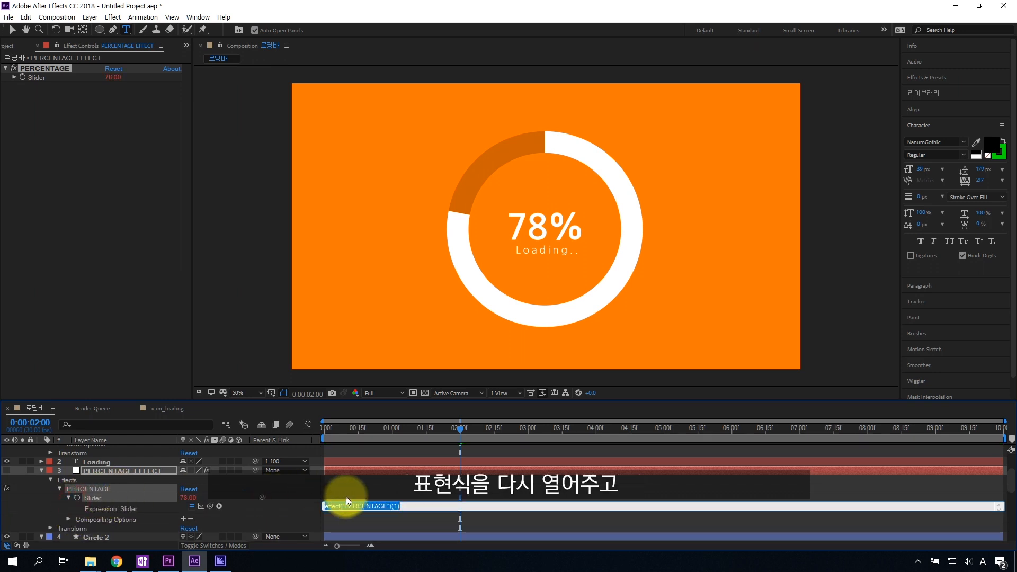
text(clamp(value,)
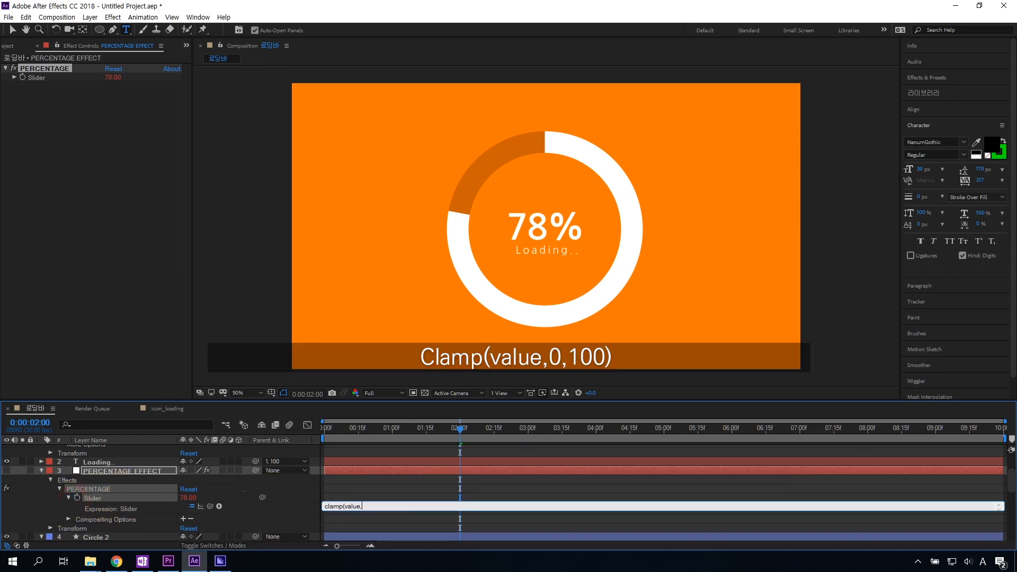
text(0)
text(,100))
click(345, 497)
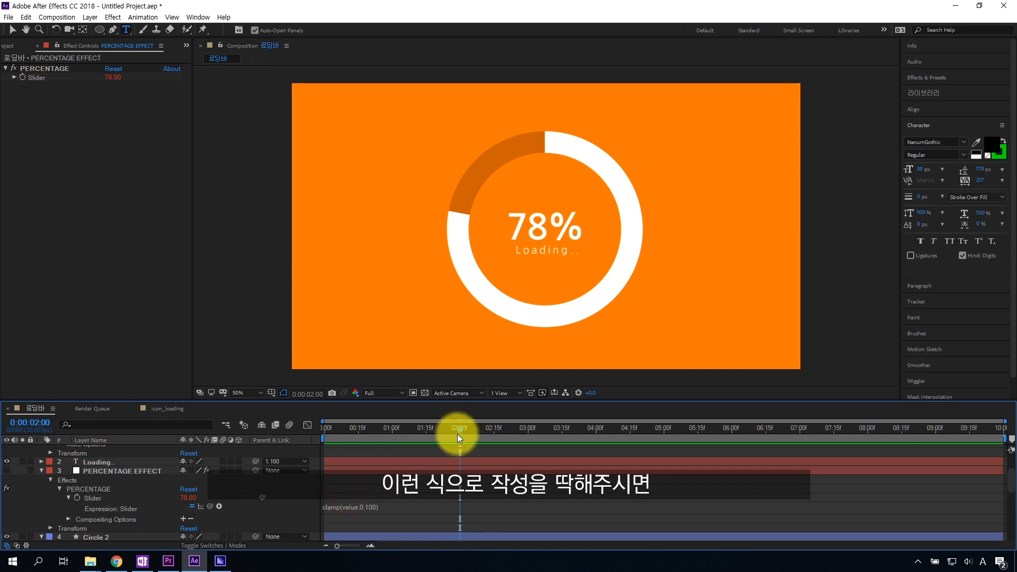
drag(458, 433, 451, 432)
drag(194, 498, 77, 526)
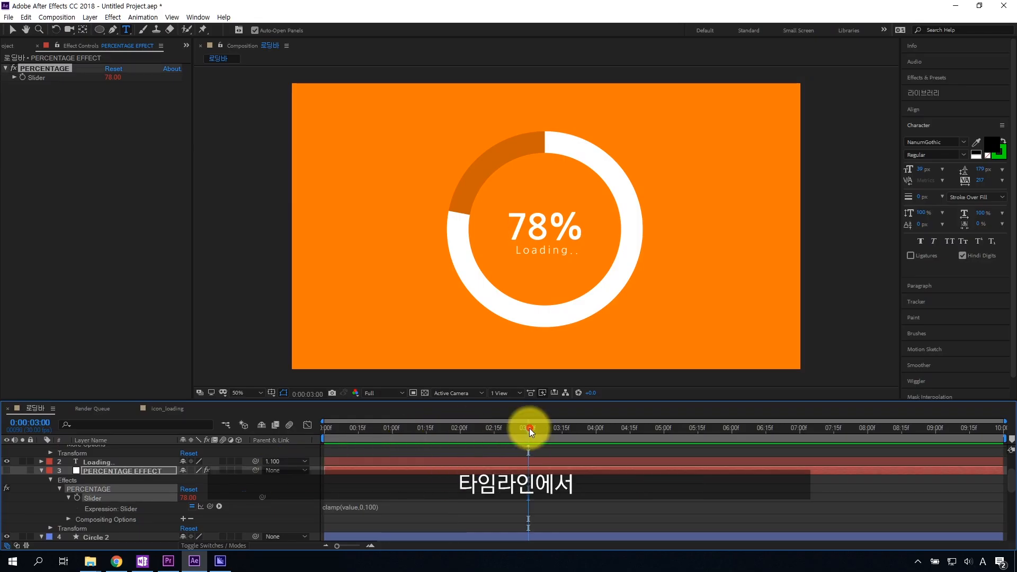
Step: Start keyframing the PERCENTAGE slider at 0:00:00:00 with a value of 0
drag(528, 429, 317, 440)
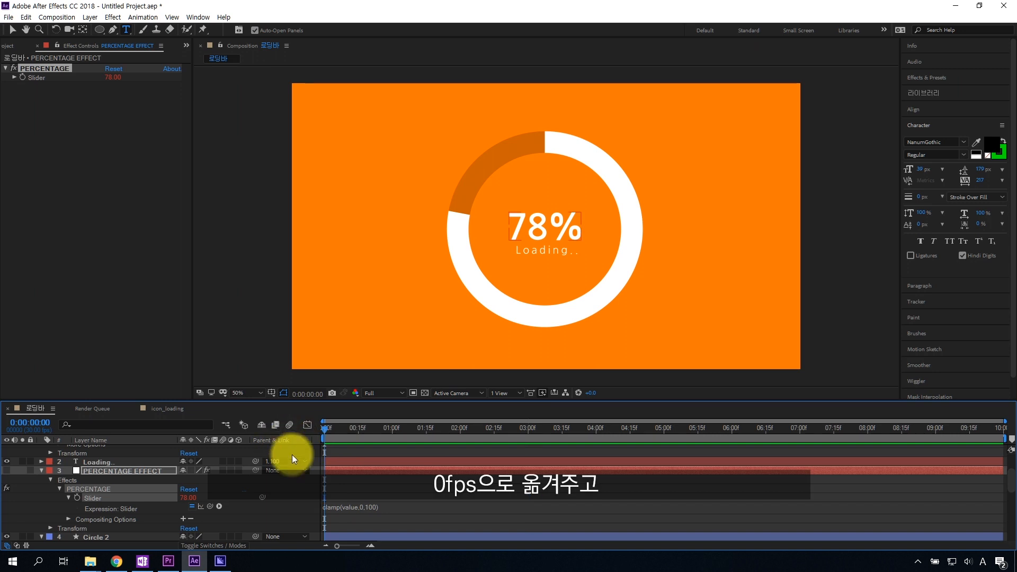
click(77, 498)
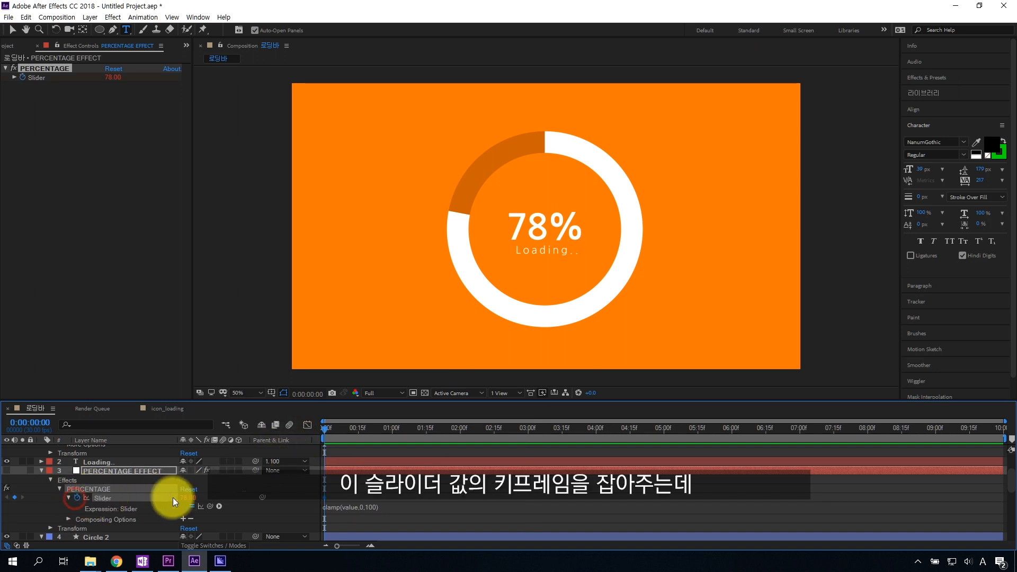
click(183, 498)
text(0)
key(Return)
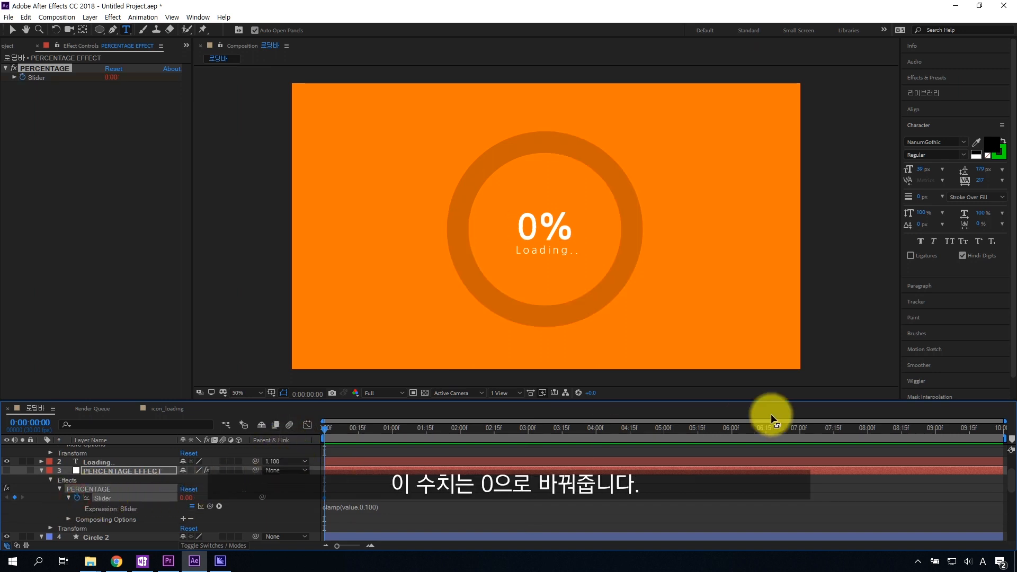
Step: Set the PERCENTAGE slider to 100 at 0:00:09:29 and preview the animation from the first frame
click(1003, 426)
click(186, 497)
text(100)
key(Return)
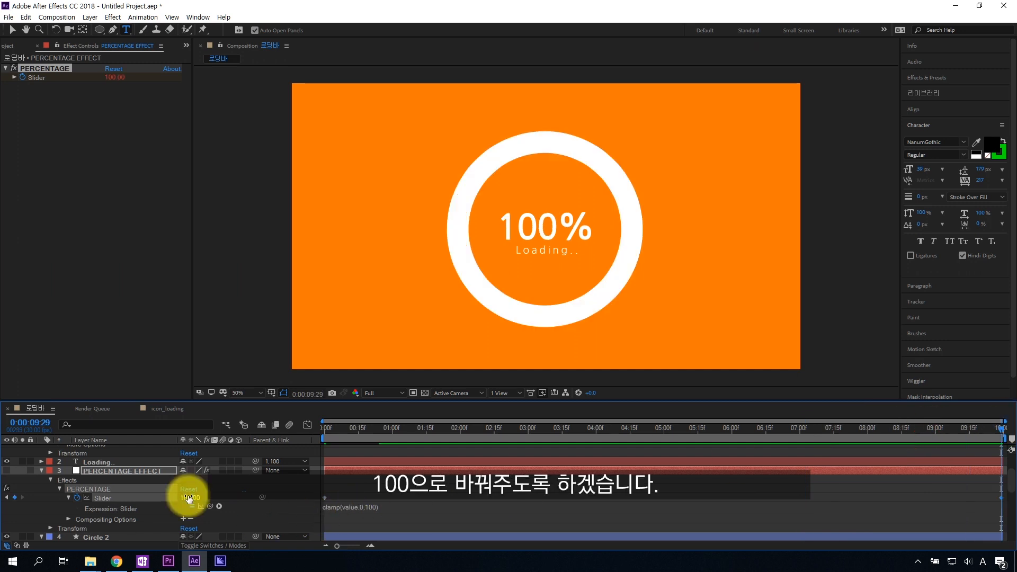
drag(431, 430, 324, 429)
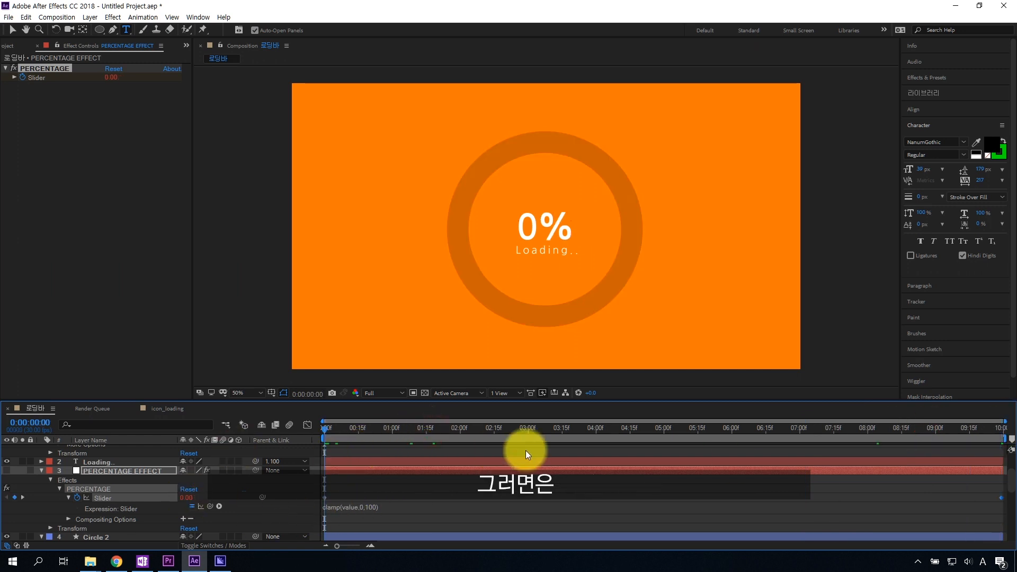
key(space)
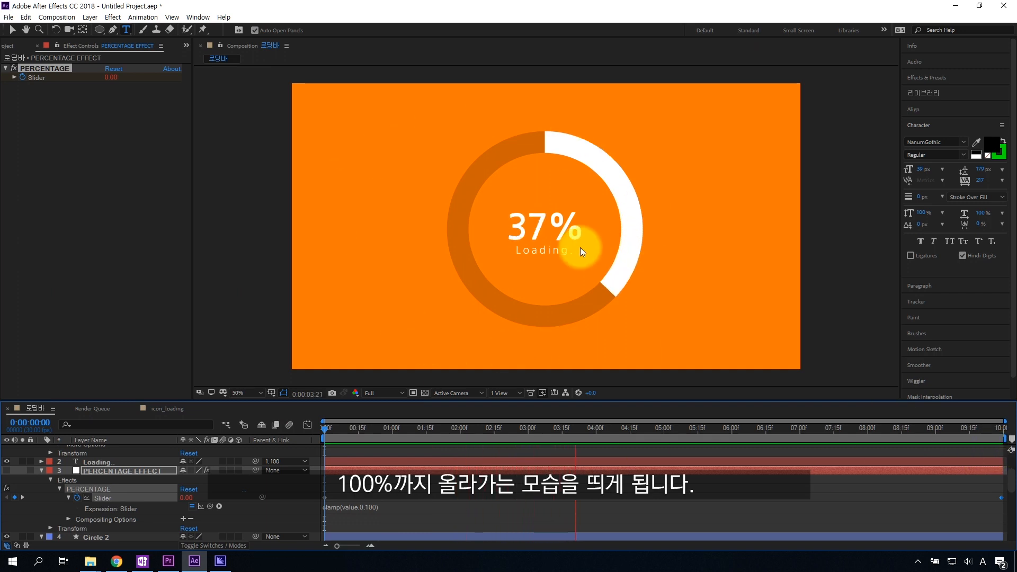
click(343, 443)
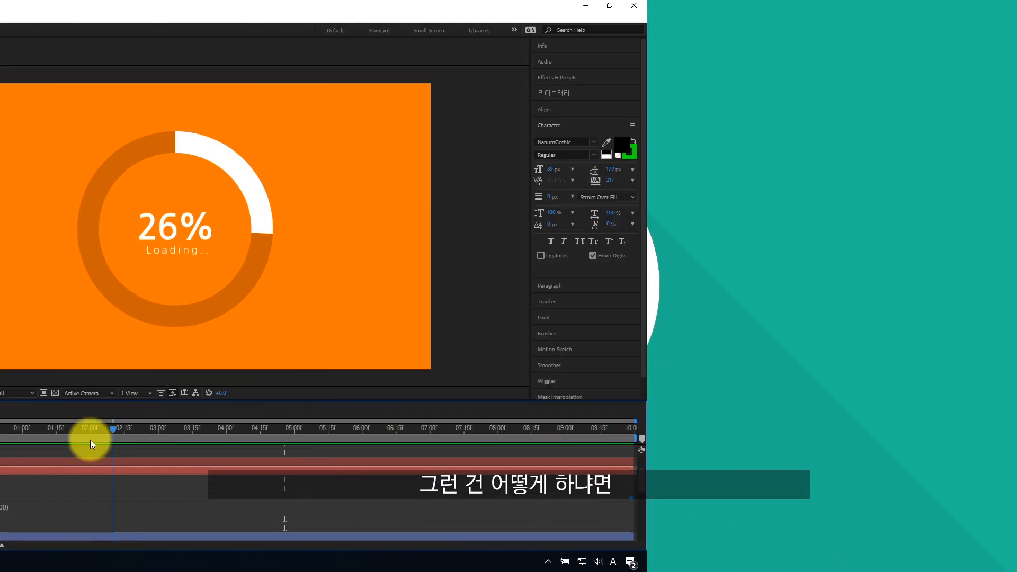
Step: Add an intermediate PERCENTAGE slider keyframe with a raised value at about 0:00:02:15 and preview the uneven loading speed
drag(90, 439, 124, 437)
drag(187, 498, 217, 496)
drag(475, 437, 323, 439)
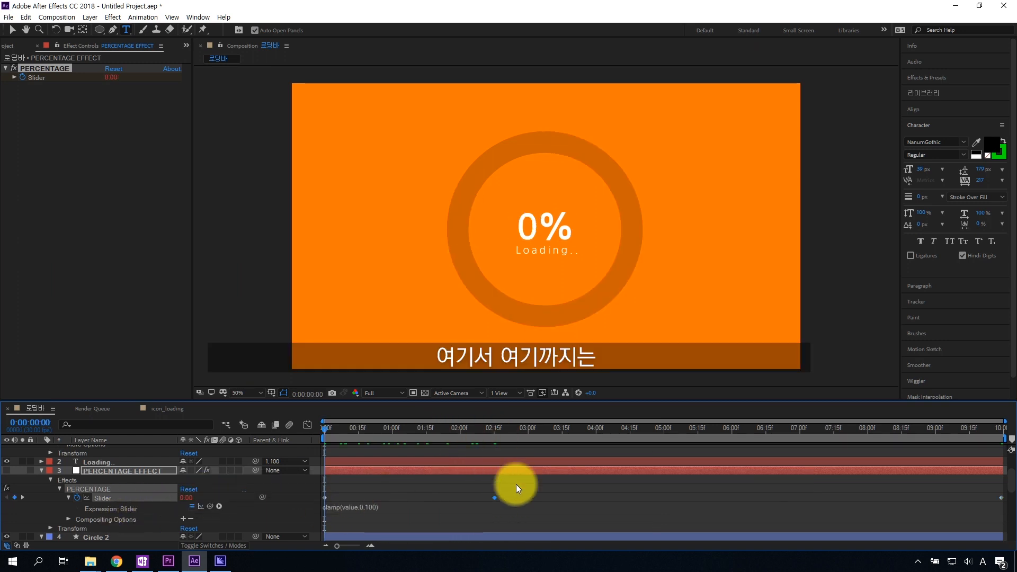
key(space)
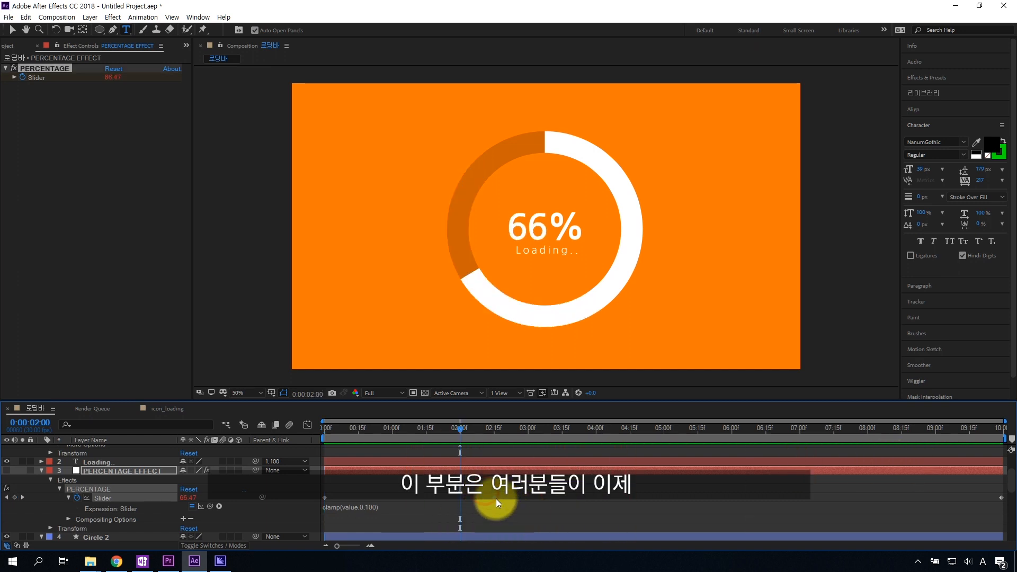
Step: Move the intermediate slider keyframe along the timeline and preview the changed pacing from 0:00:01:06
drag(495, 498, 738, 490)
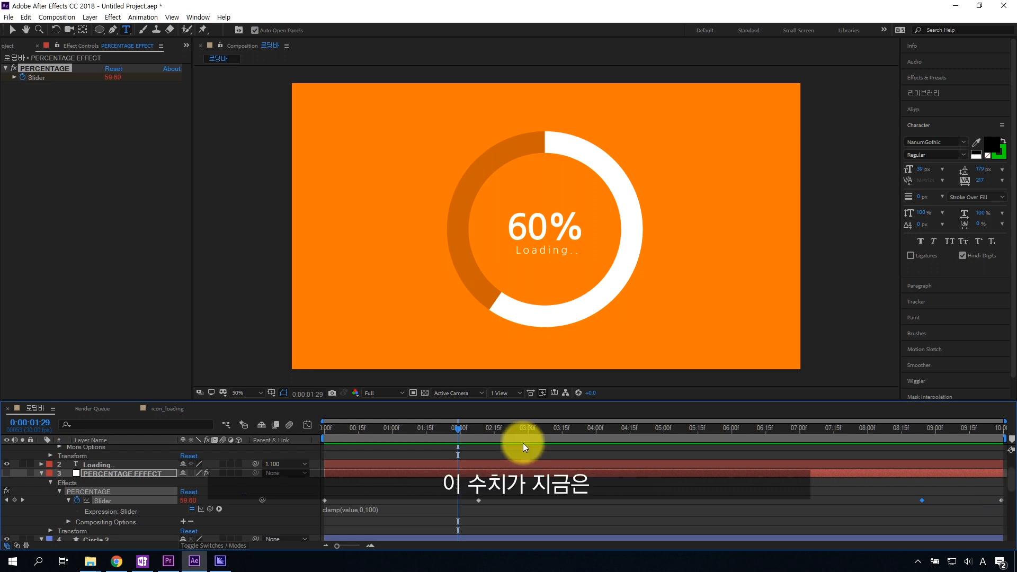
click(405, 430)
key(space)
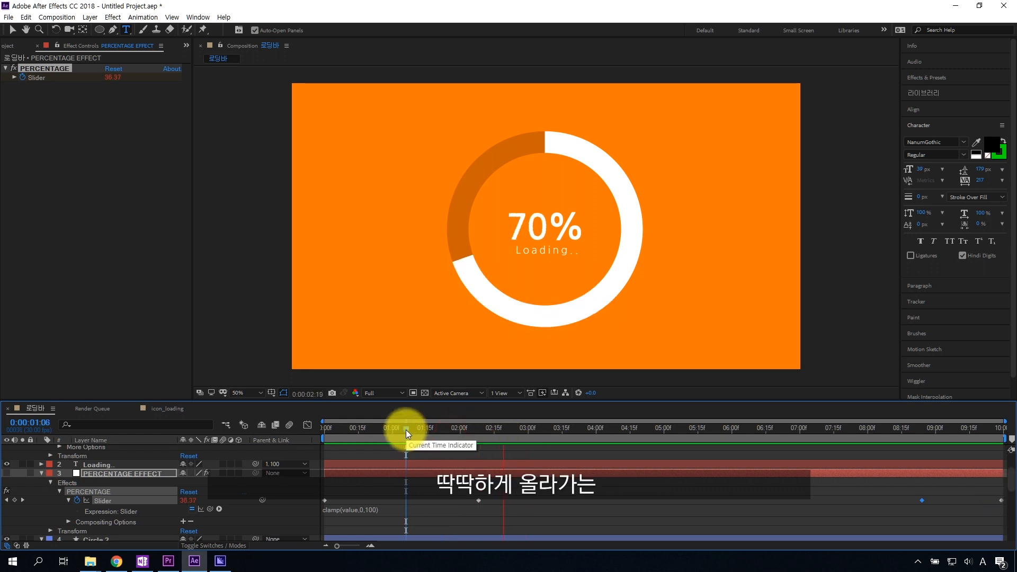
key(space)
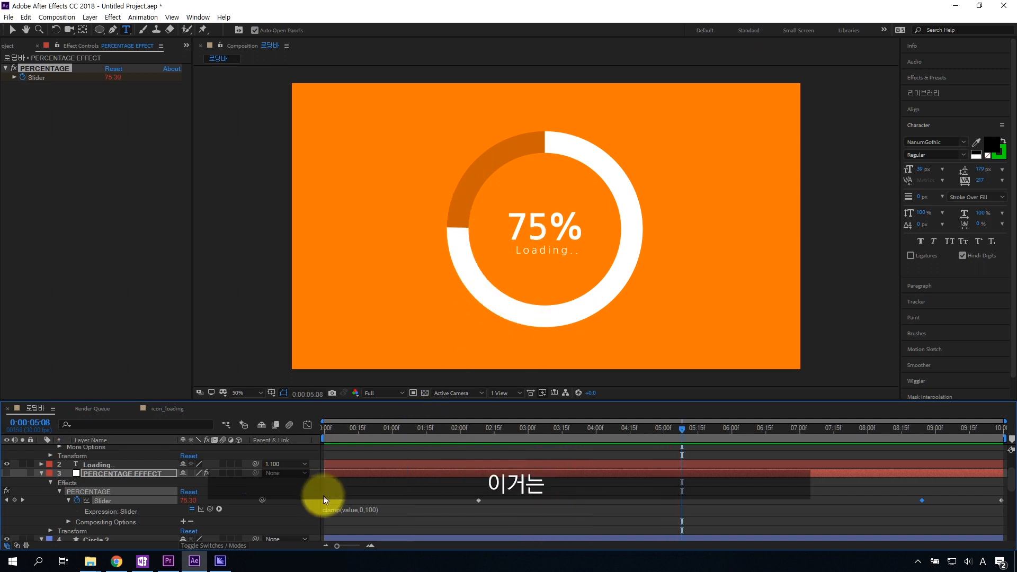
Step: Apply Easy Ease to all PERCENTAGE slider keyframes and preview the animation from the start
drag(322, 494, 1007, 504)
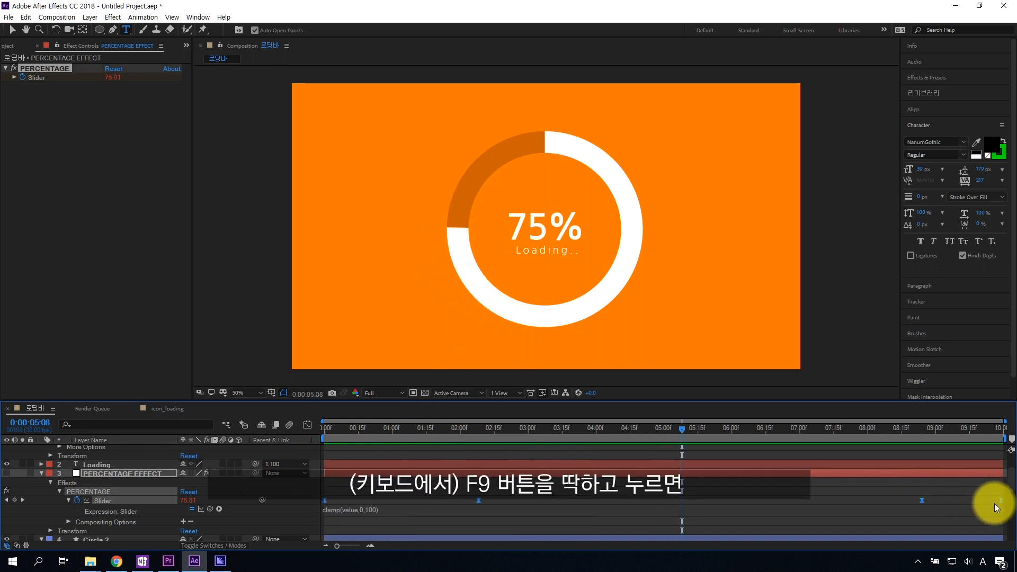
key(F9)
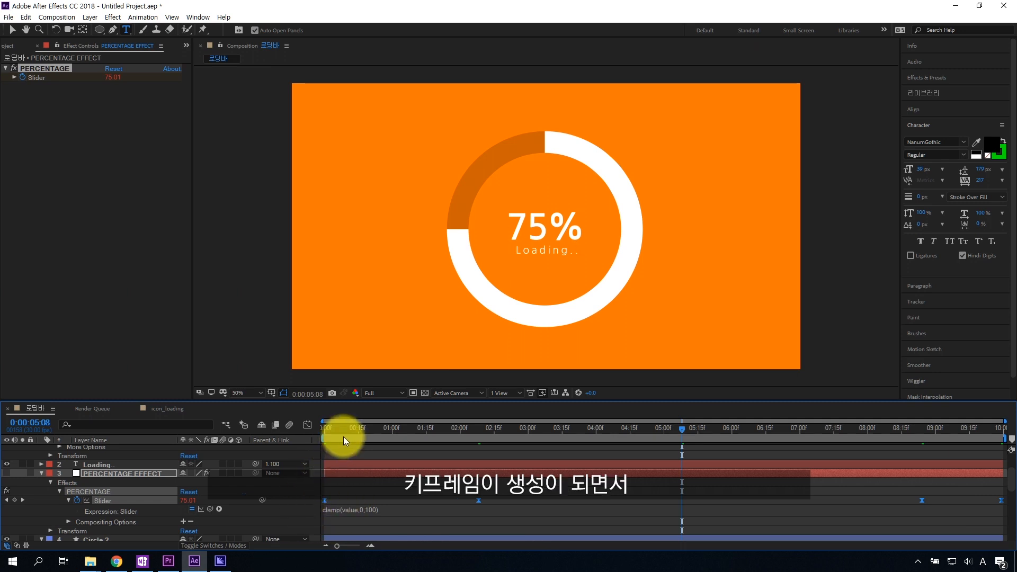
drag(349, 428, 298, 434)
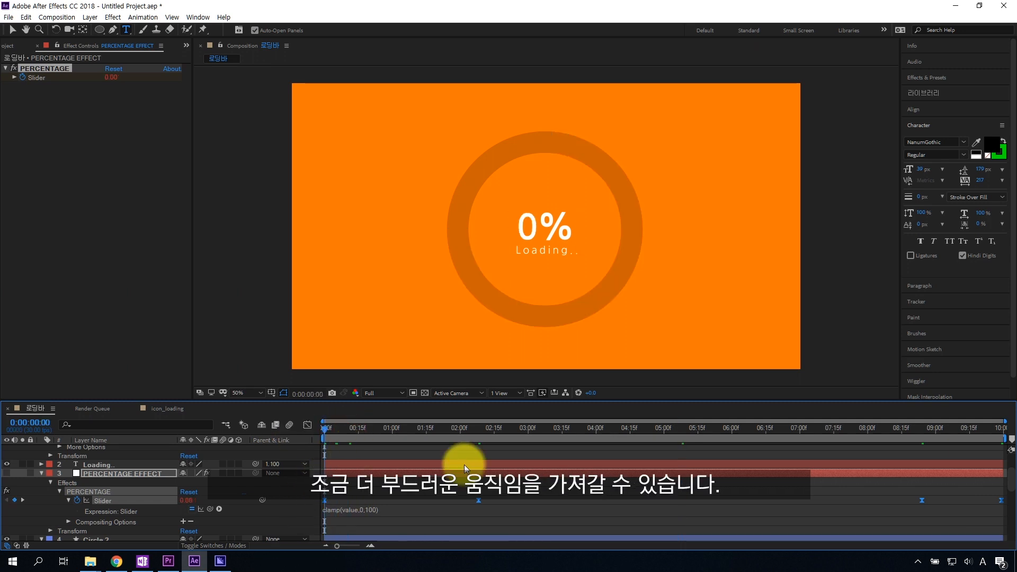
key(space)
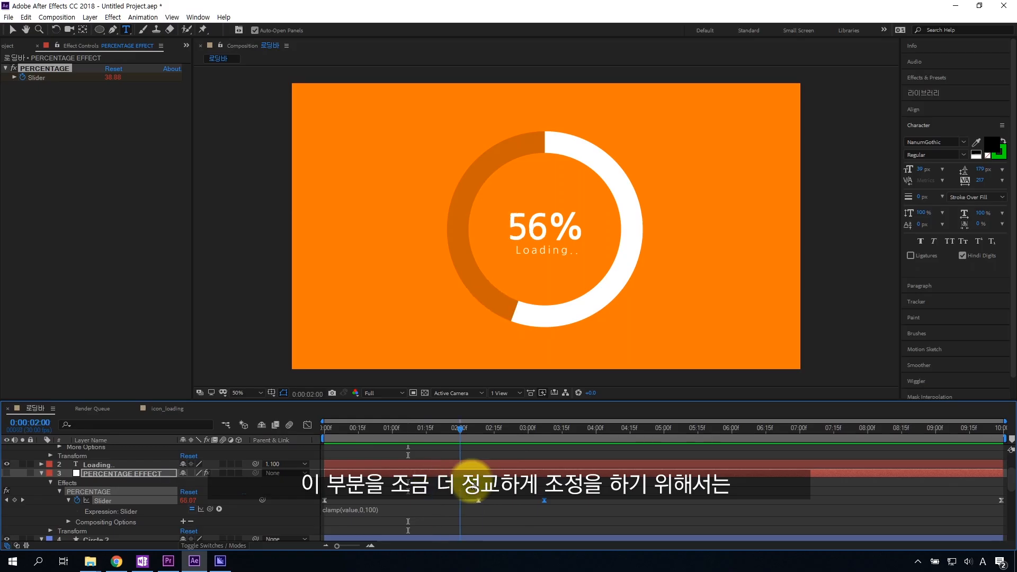
Step: Steepen the slider's speed curve in the Graph Editor, stretching the first segment's handle to about 99.5% influence, and preview the motion
drag(452, 495, 470, 495)
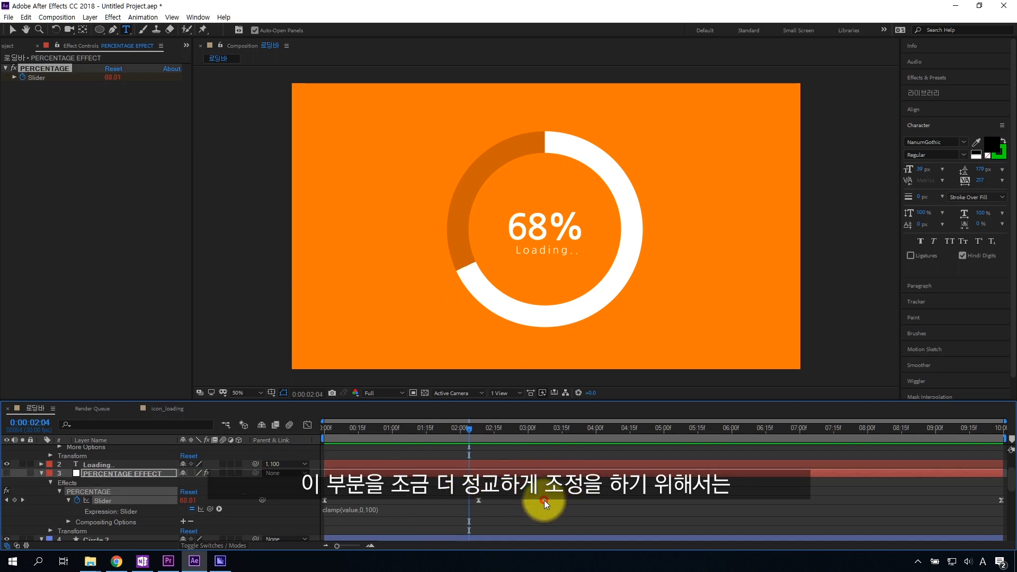
click(307, 425)
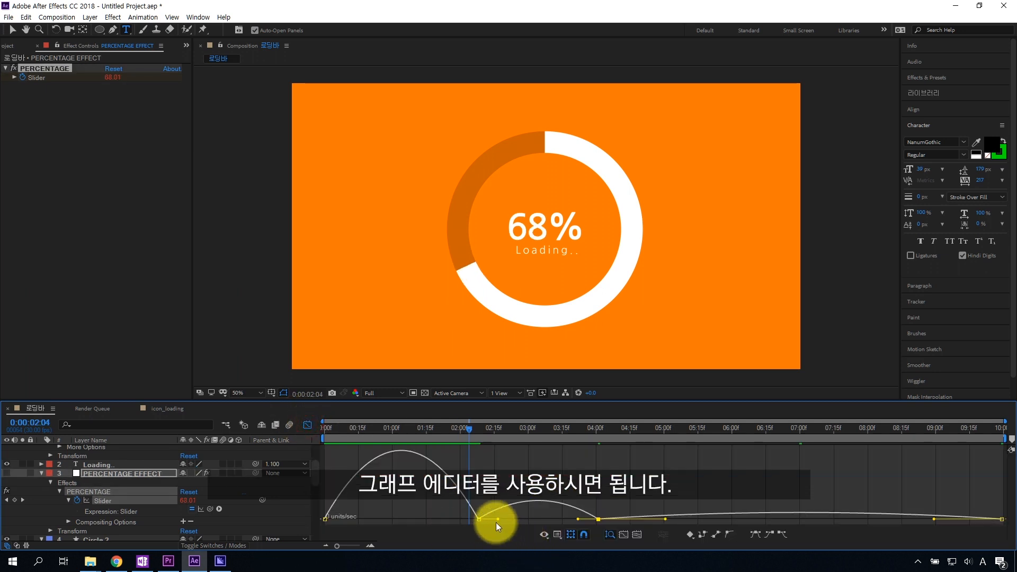
click(479, 519)
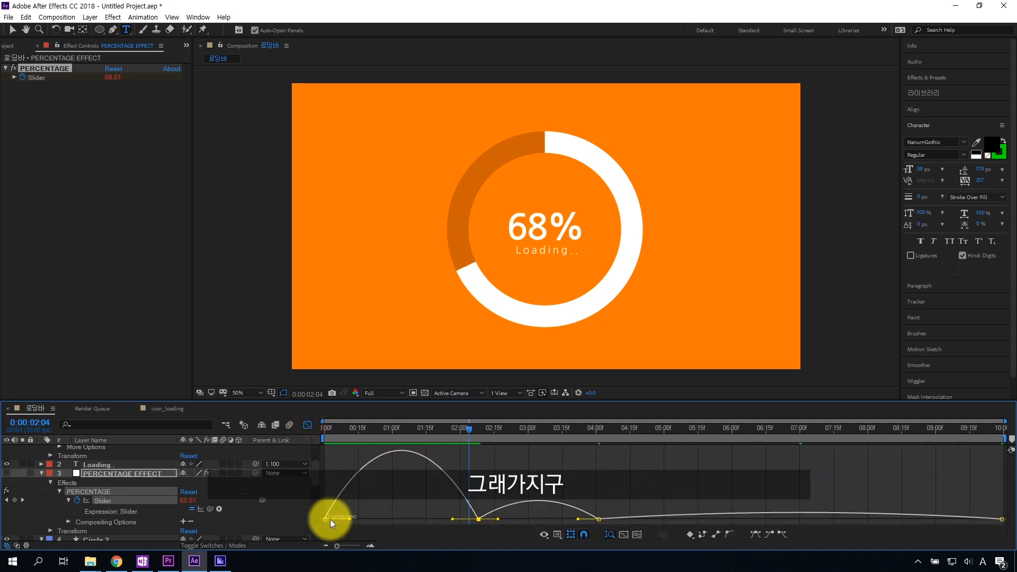
drag(349, 520, 402, 520)
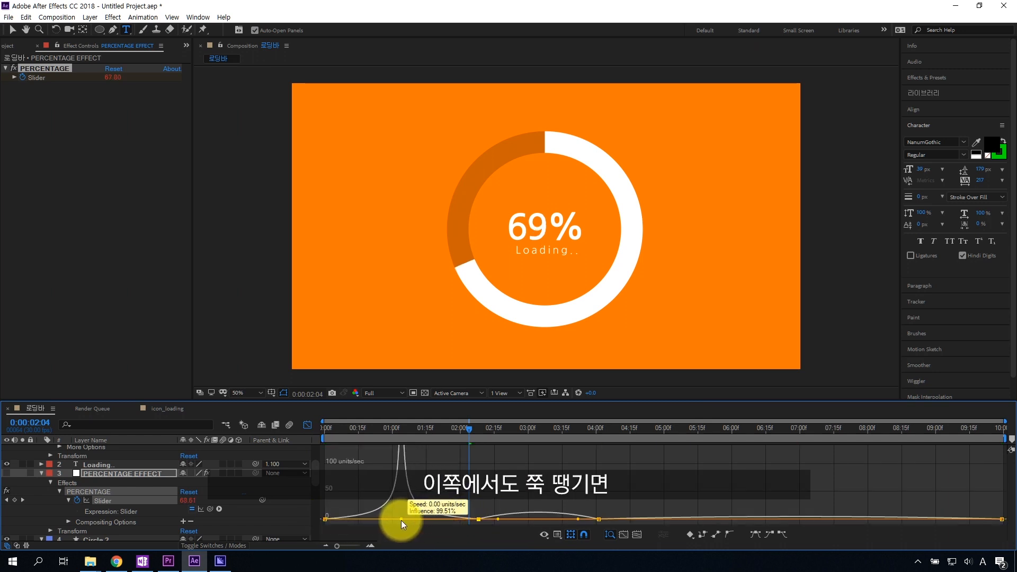
drag(357, 429, 397, 429)
key(space)
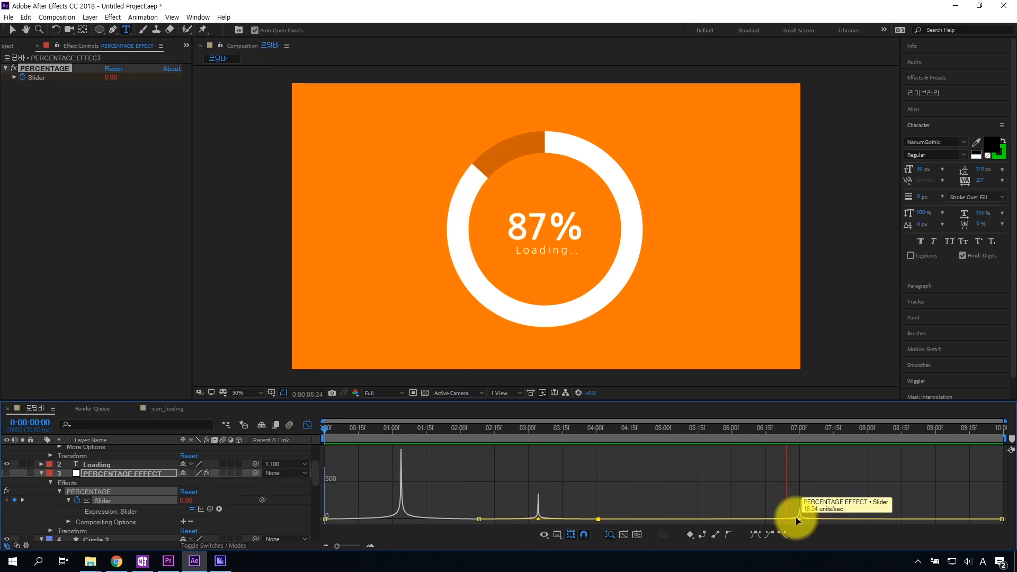
Step: Switch the timeline from the Graph Editor back to layer bars and collapse the expanded layer properties
click(308, 424)
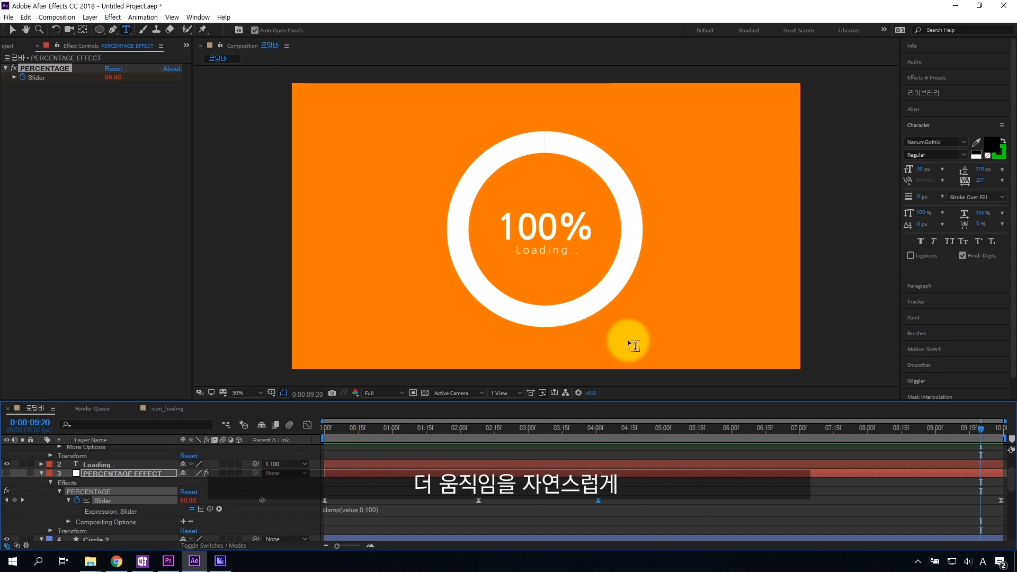
click(308, 424)
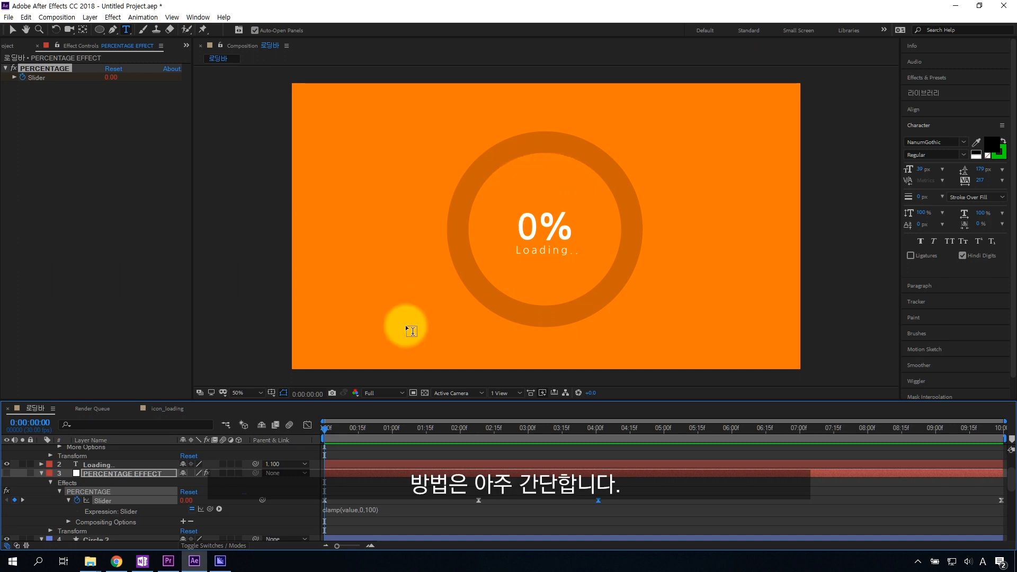
click(106, 472)
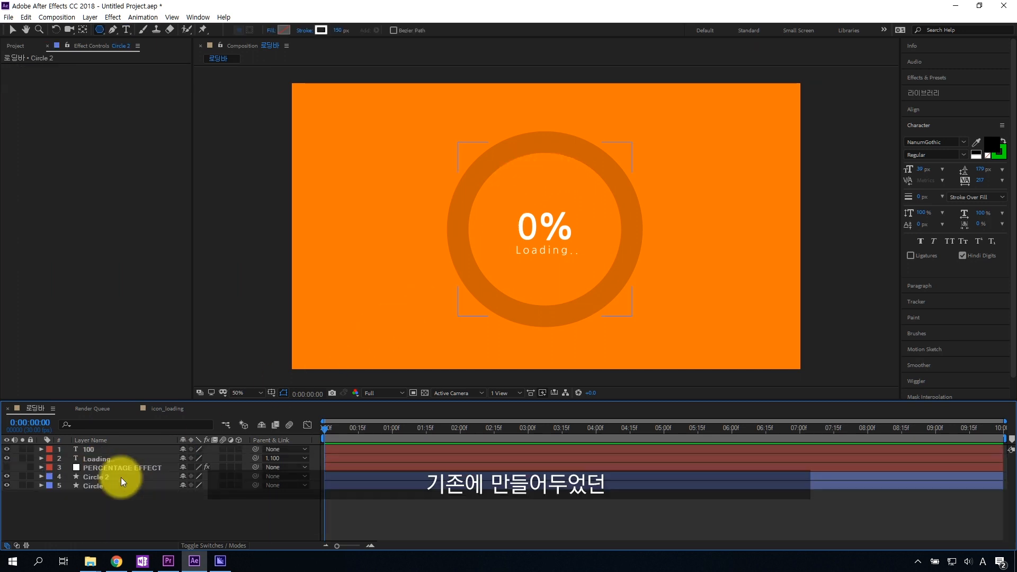
Step: Duplicate the Circle 2 layer and set the duplicate's stroke width to 5 px
click(121, 478)
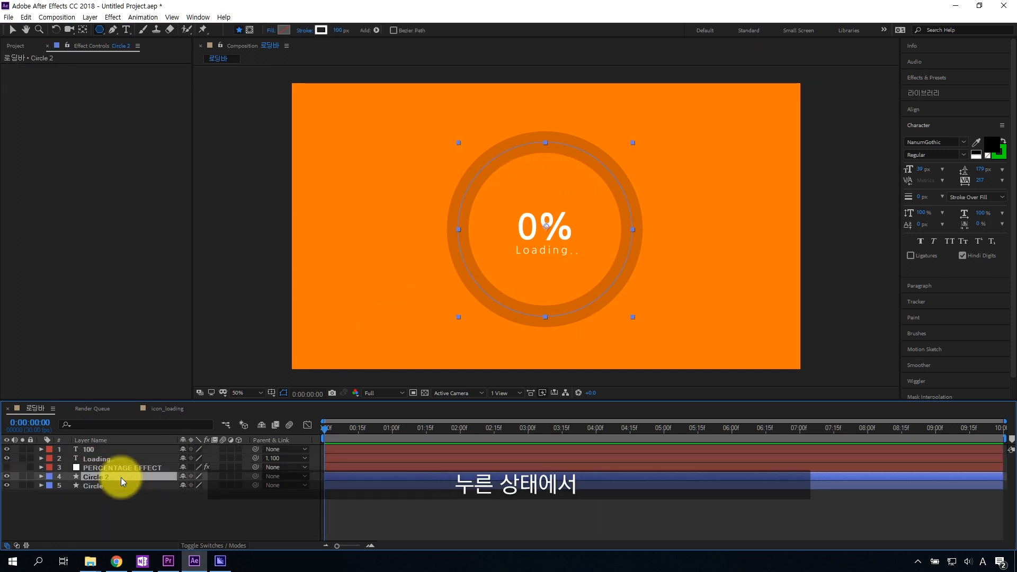
key(ctrl+d)
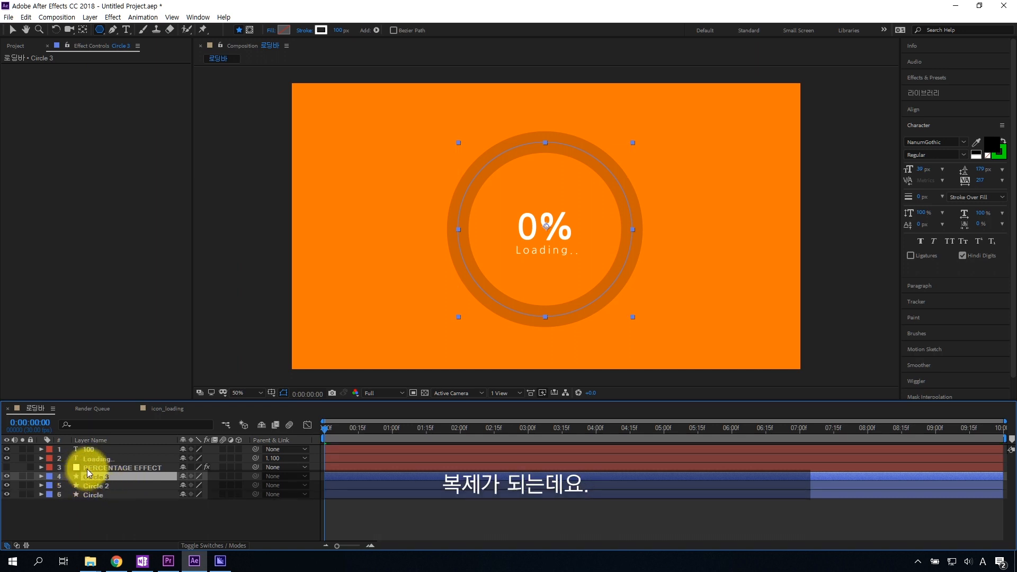
click(339, 30)
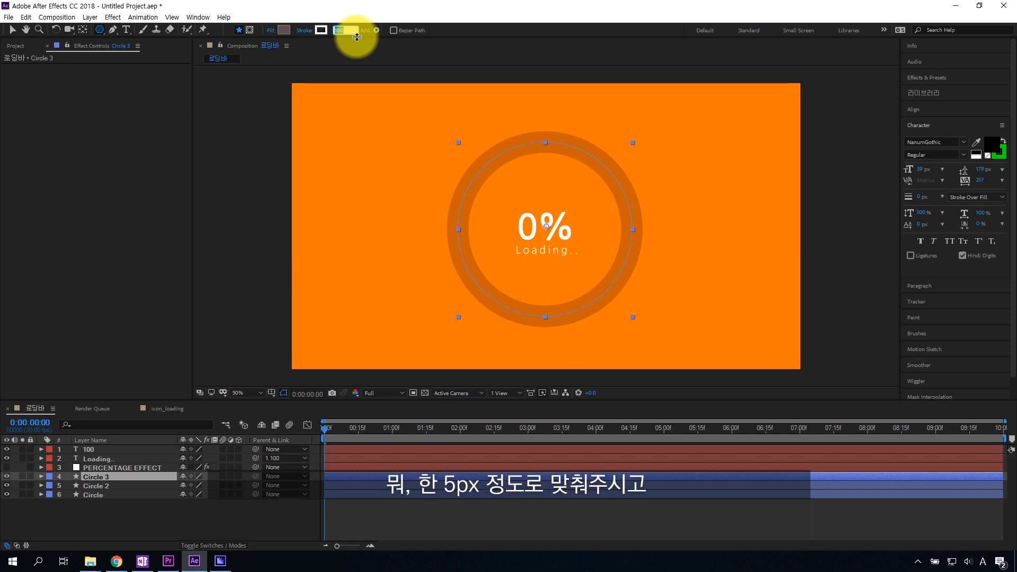
text(5)
key(Return)
Step: Scale the Circle 3 layer down to about 65.8% so it sits inside the main ring, and preview the animation
click(42, 476)
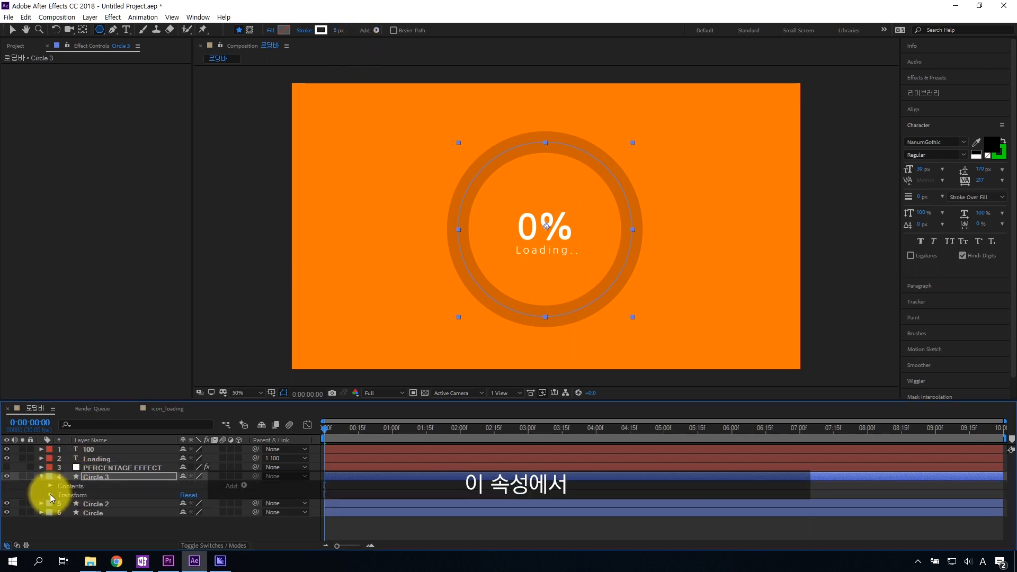
click(50, 495)
drag(193, 504, 194, 513)
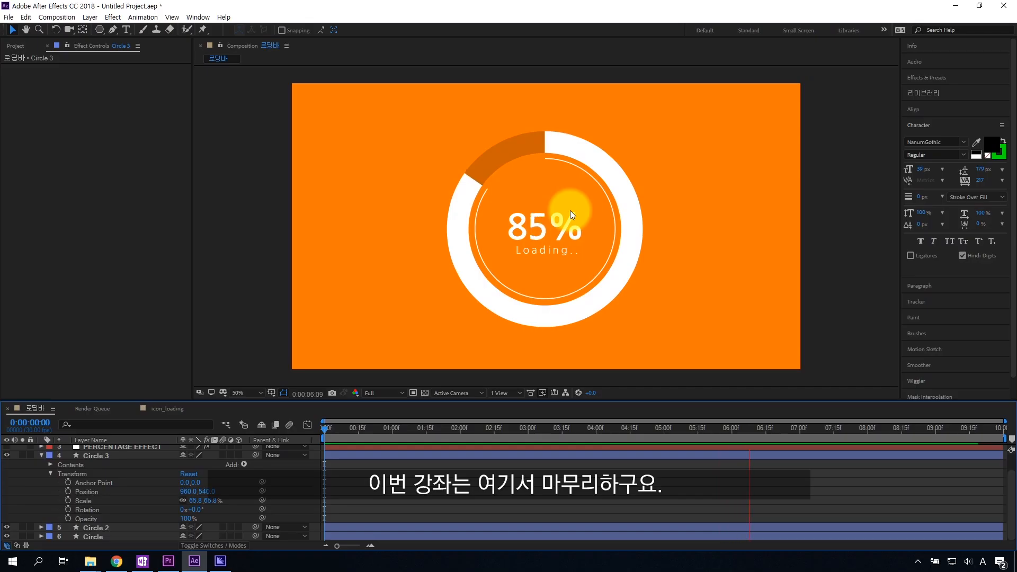
key(space)
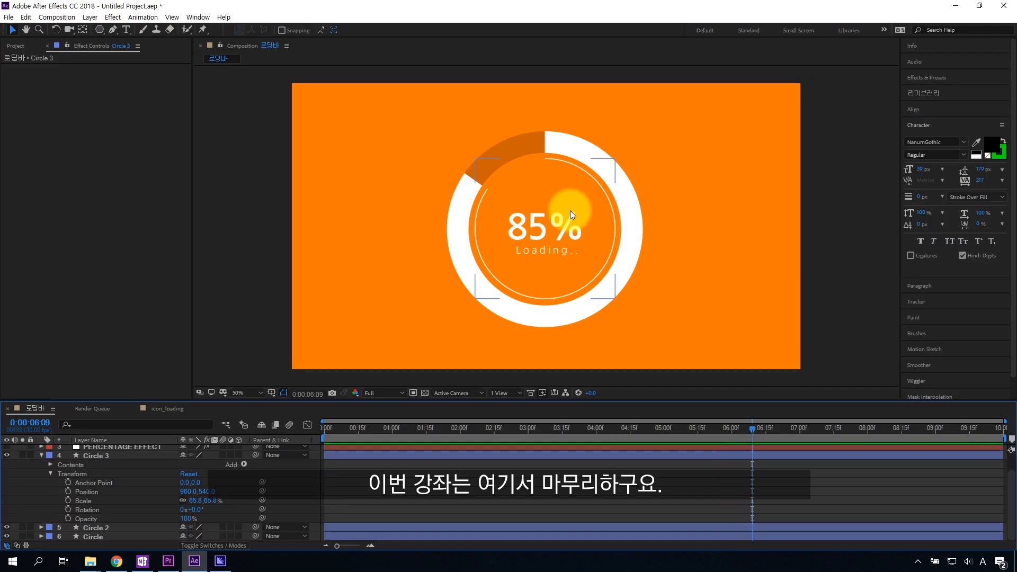